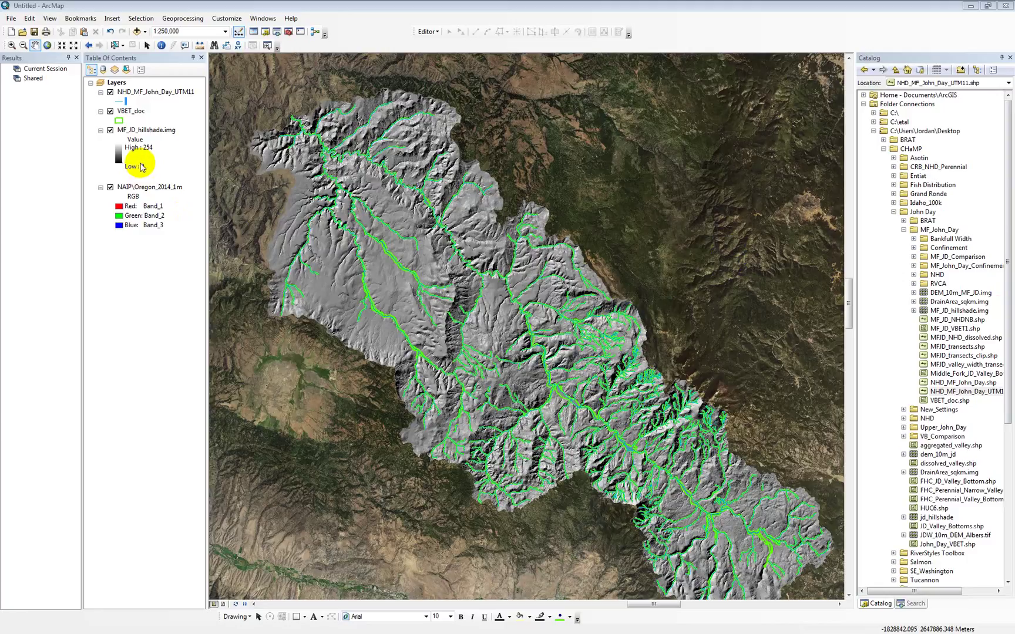
- Hide the MF_JD_hillshade.img layer to view the NAIP imagery beneath it, and show the hillshade again
{"action": "left_click", "coordinate": [110, 130]}
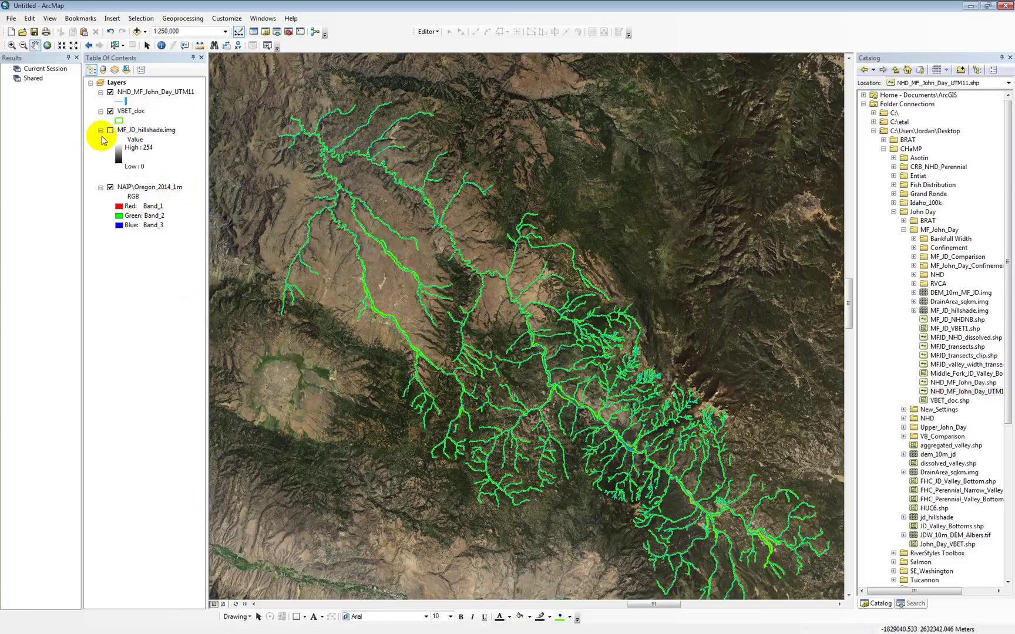
{"action": "left_click", "coordinate": [111, 130]}
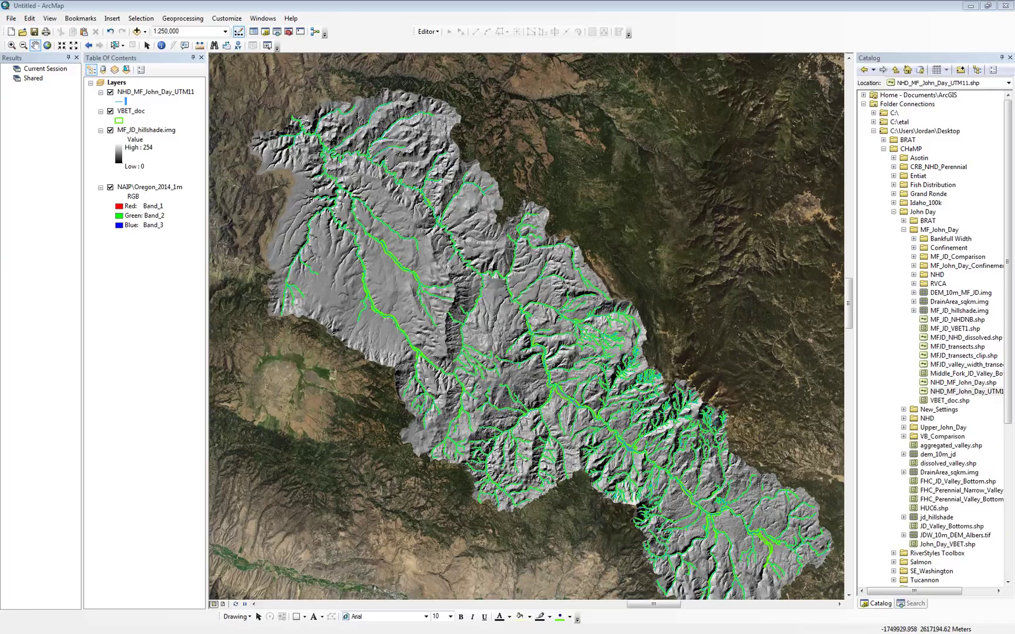
- Switch to the web browser, search Google for "usda arcgis services" and open the PDF on adding data from APFO's Public ArcGIS Server
{"action": "left_click_drag", "start_coordinate": [1014, 33], "coordinate": [527, 8]}
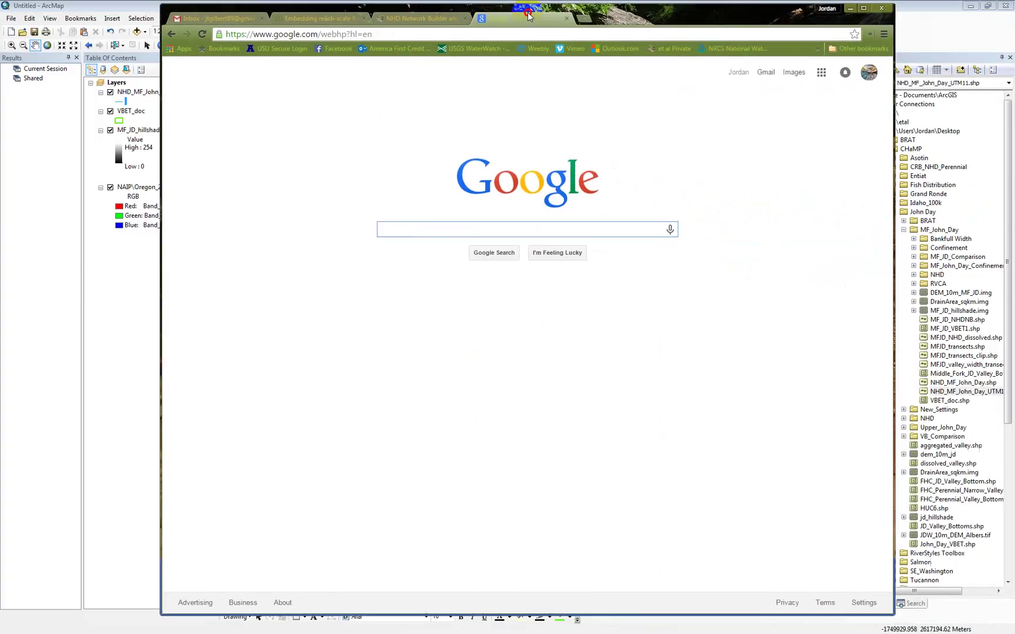
{"action": "left_click", "coordinate": [864, 10]}
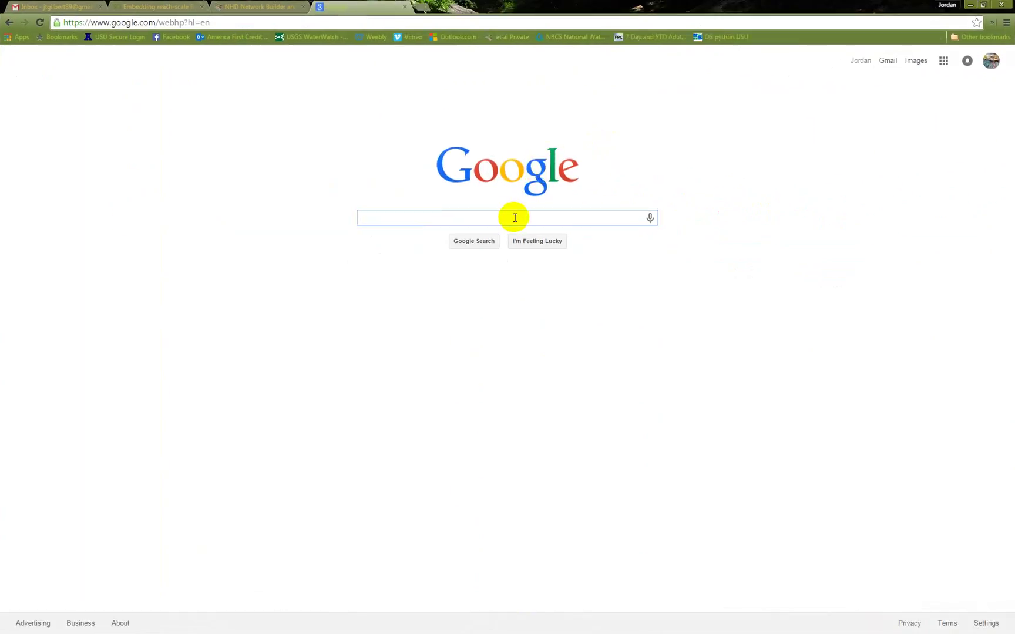
{"action": "type", "text": "usda "}
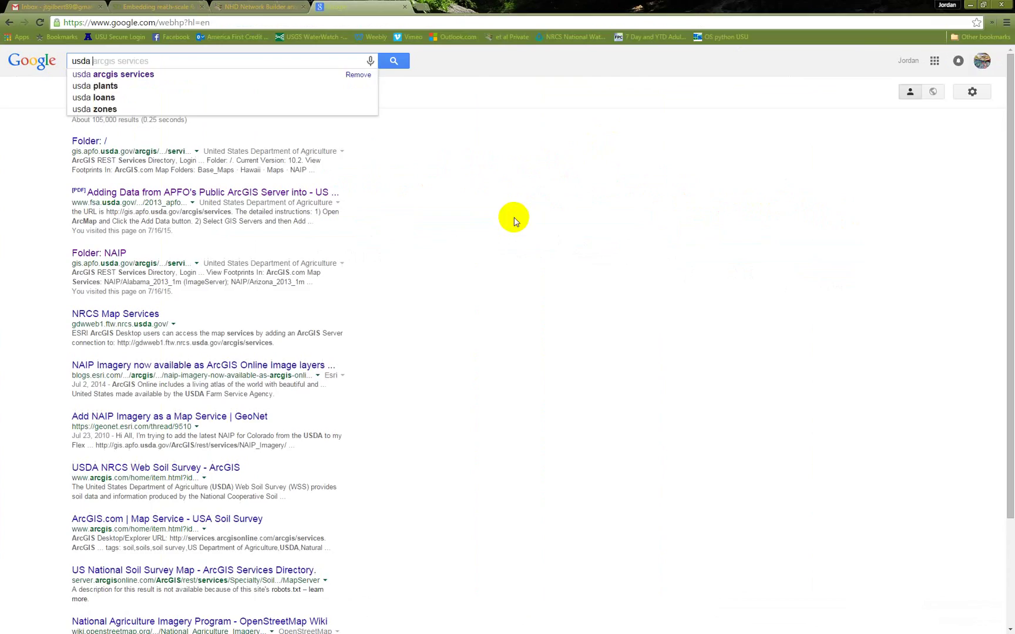
{"action": "type", "text": "arcgis ser"}
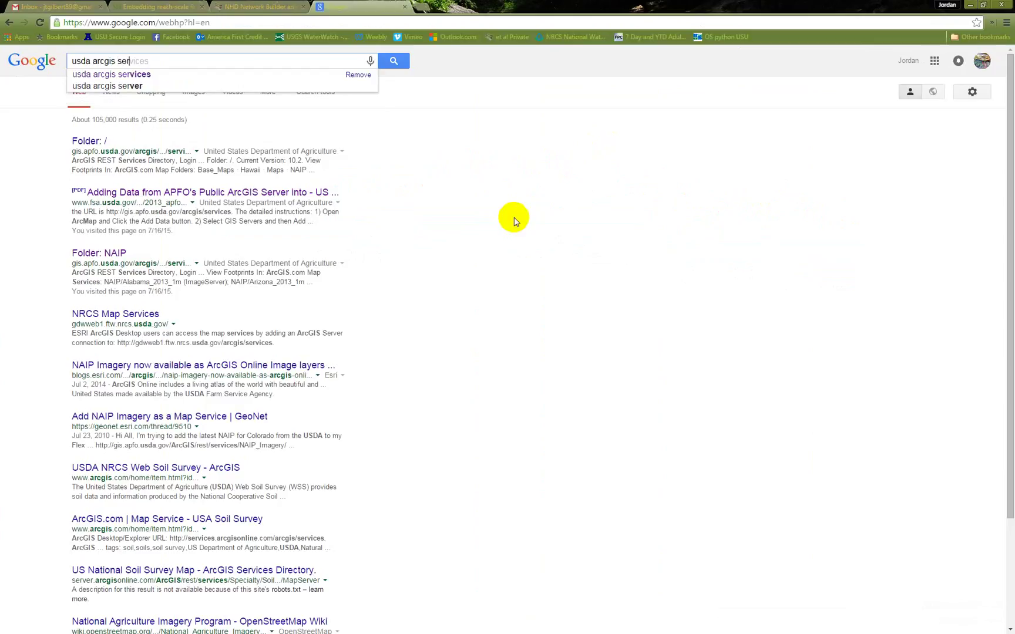
{"action": "type", "text": "vices"}
{"action": "key", "text": "Return"}
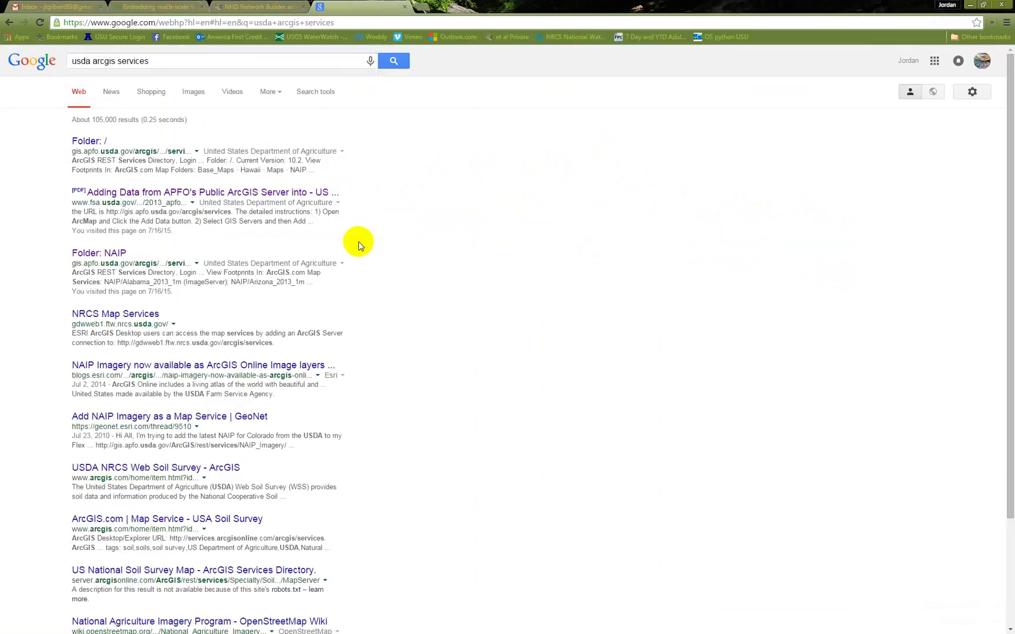
{"action": "left_click", "coordinate": [136, 193]}
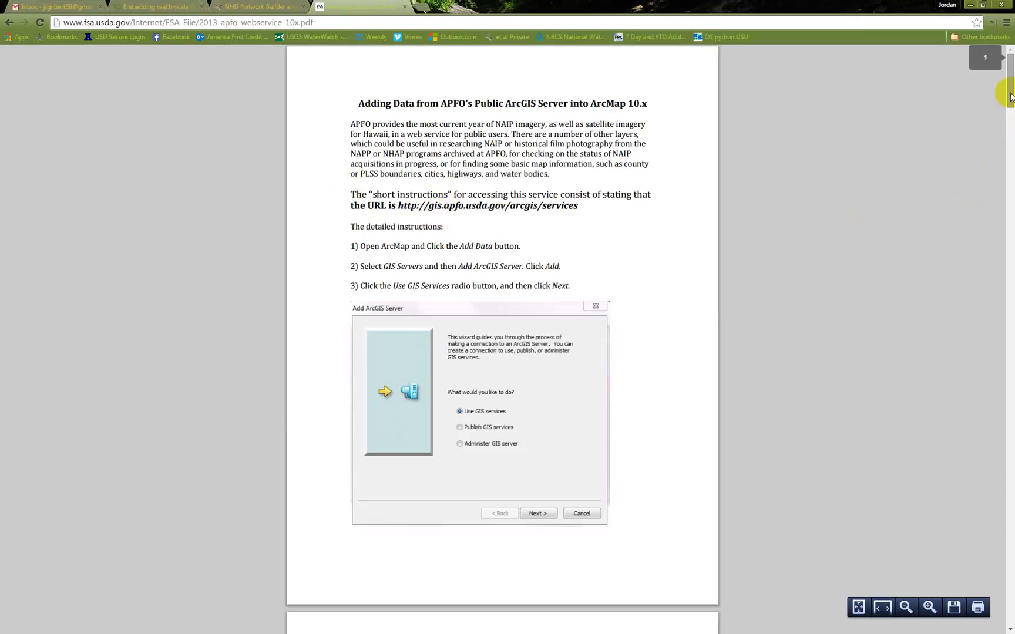
{"action": "left_click_drag", "start_coordinate": [1010, 95], "coordinate": [1004, 64]}
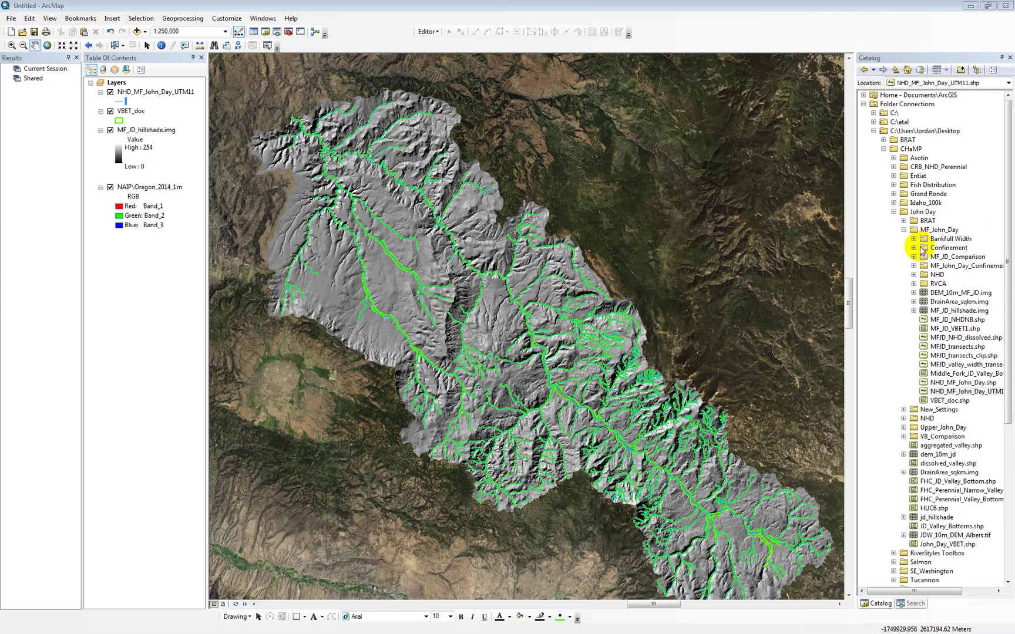
- Return to ArcMap and browse the state imagery in the NAIP folder of the gis.apfo.usda.gov GIS server, then collapse the GIS Servers tree
{"action": "left_click_drag", "start_coordinate": [1006, 264], "coordinate": [1009, 426]}
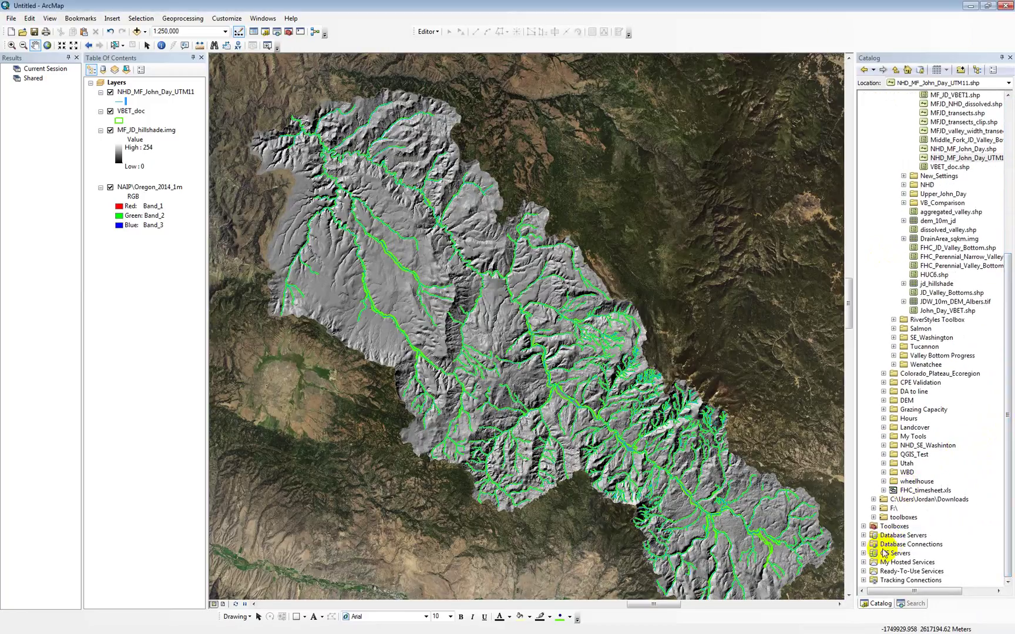
{"action": "left_click", "coordinate": [863, 553]}
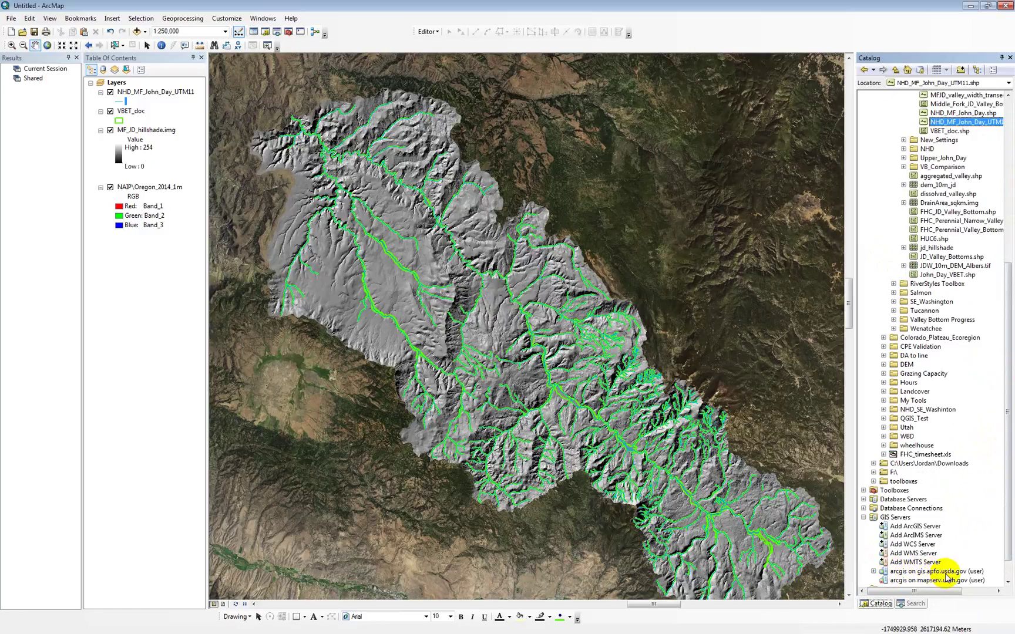
{"action": "left_click", "coordinate": [874, 572]}
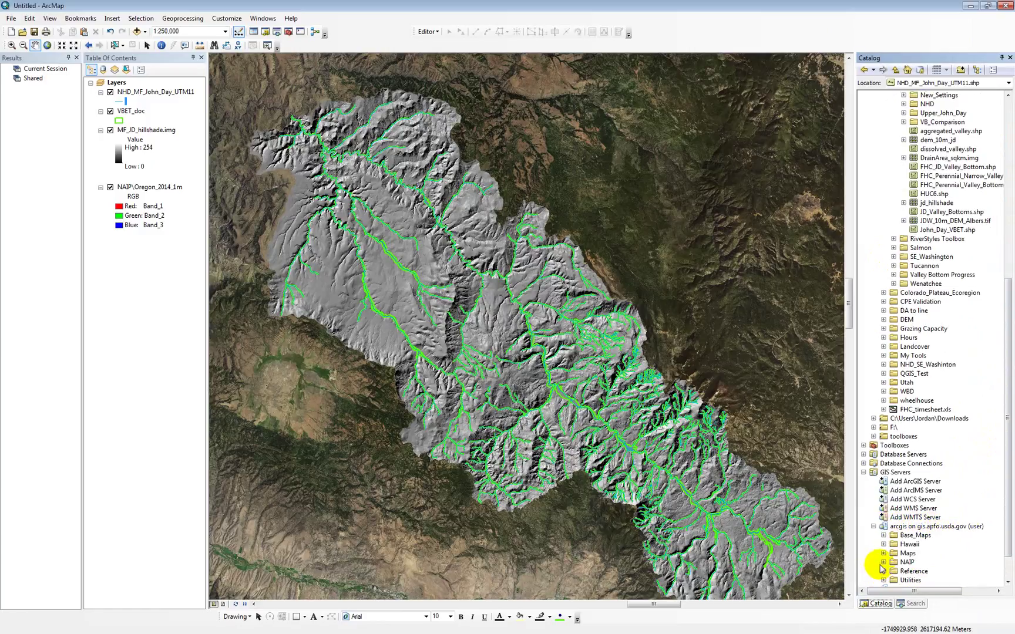
{"action": "left_click", "coordinate": [883, 562]}
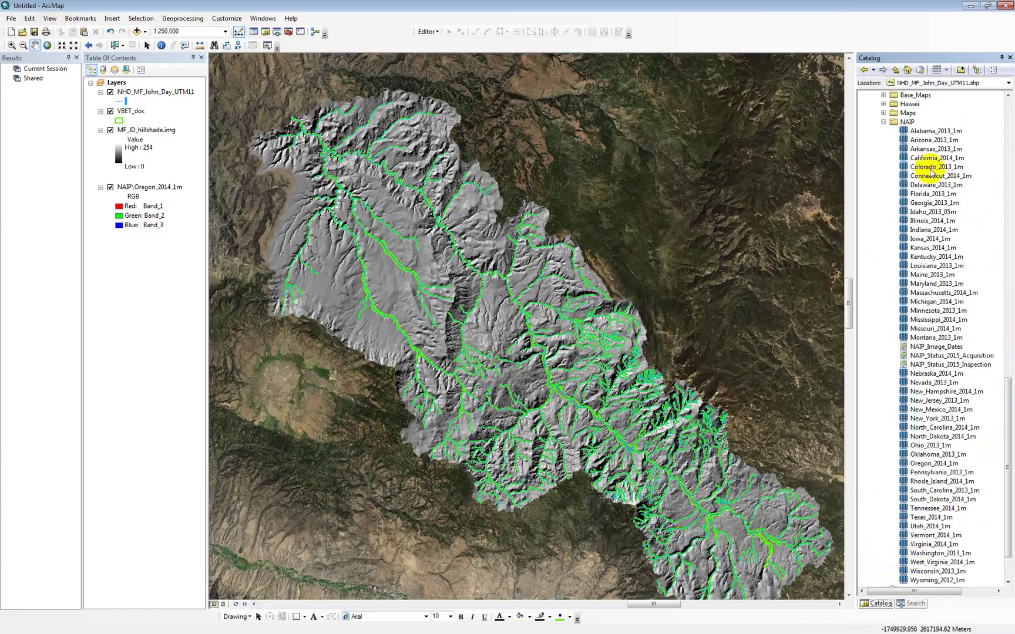
{"action": "left_click", "coordinate": [884, 122]}
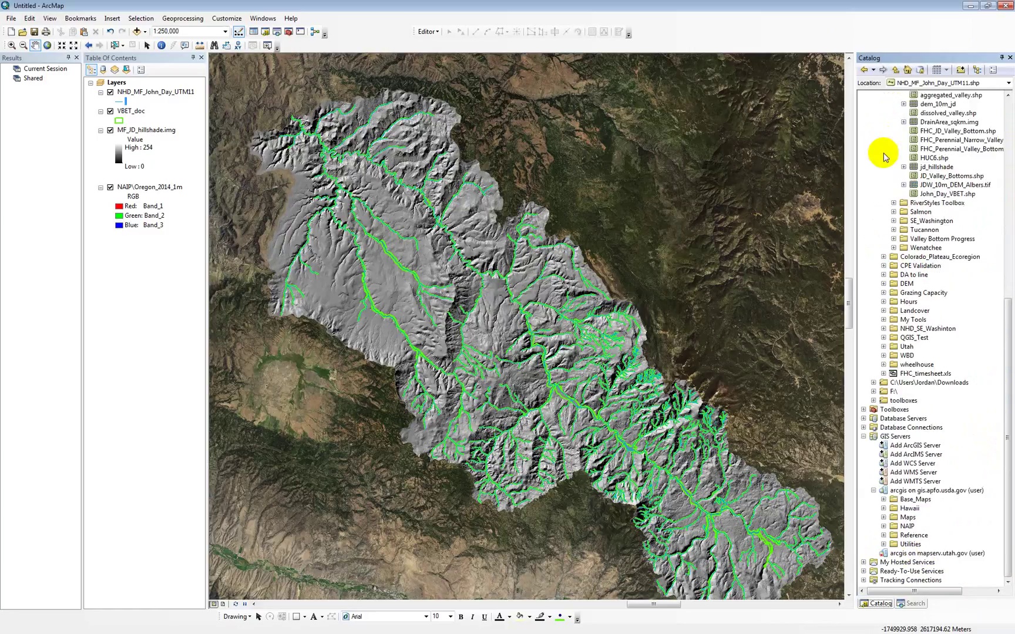
{"action": "left_click", "coordinate": [873, 491]}
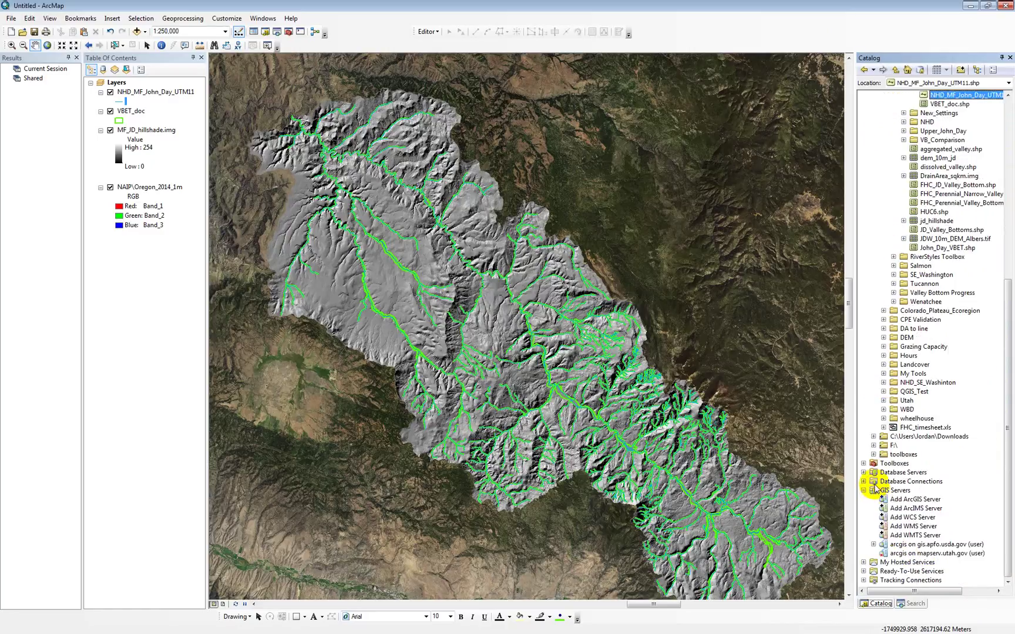
{"action": "left_click", "coordinate": [864, 490]}
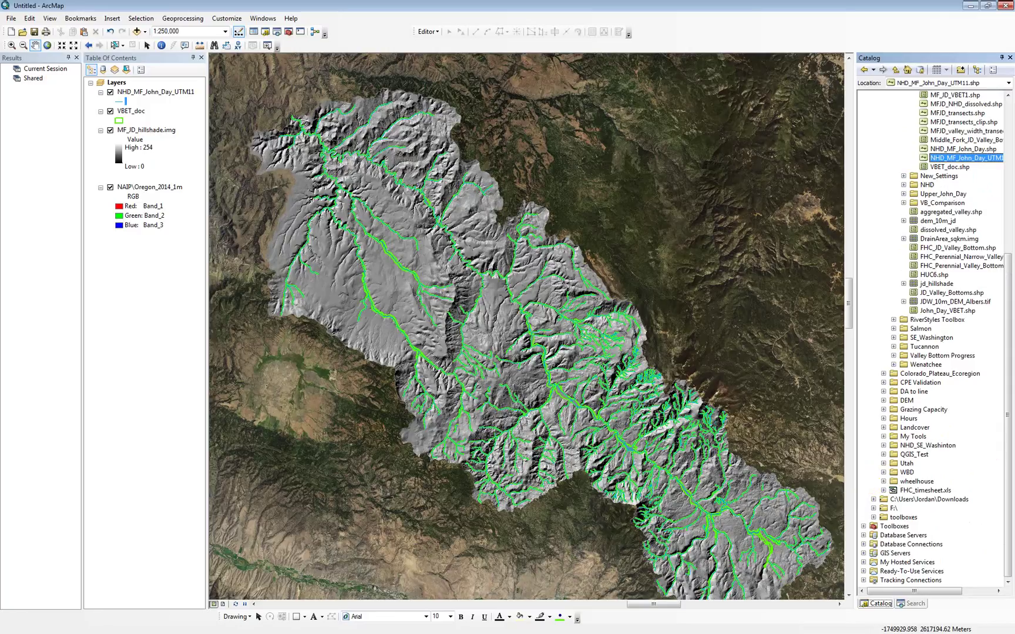
- Set the map scale to 1:24,000 and hide the MF_JD_hillshade.img layer
{"action": "left_click", "coordinate": [453, 525]}
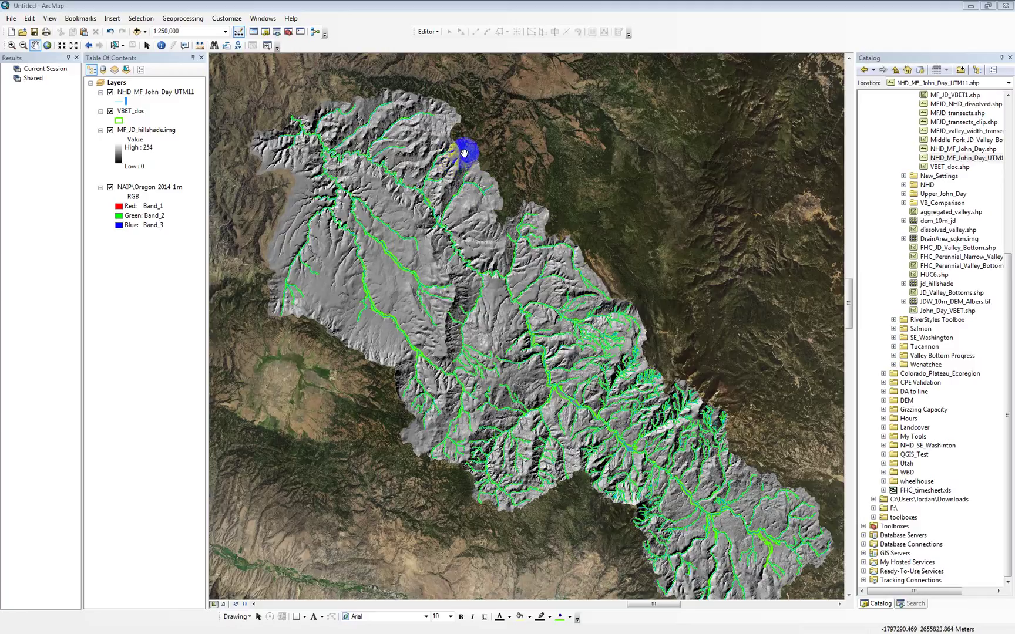
{"action": "left_click", "coordinate": [225, 32]}
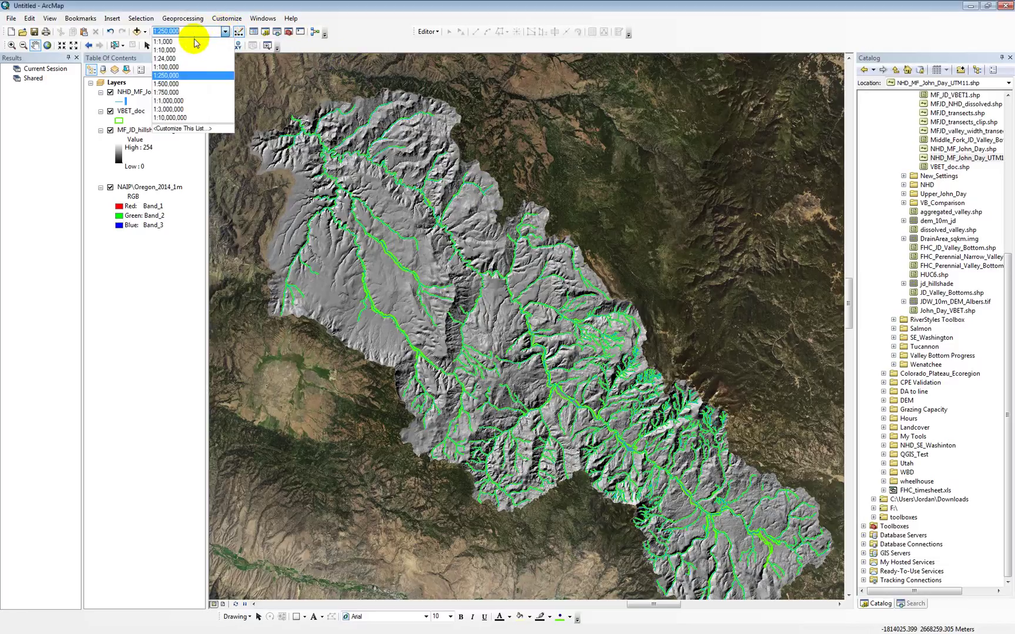
{"action": "left_click", "coordinate": [169, 58]}
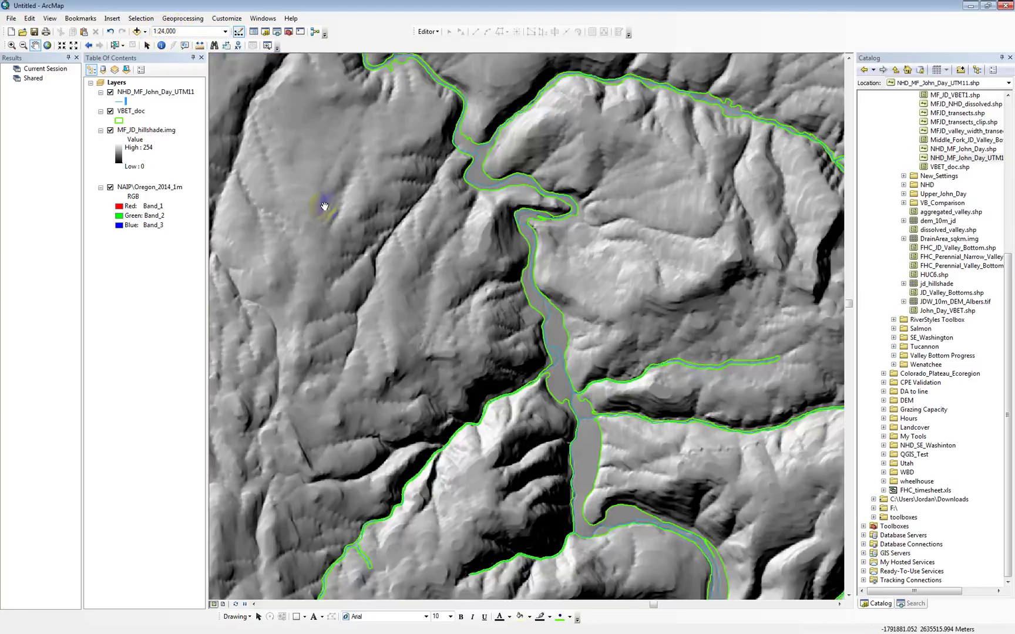
{"action": "left_click", "coordinate": [111, 130]}
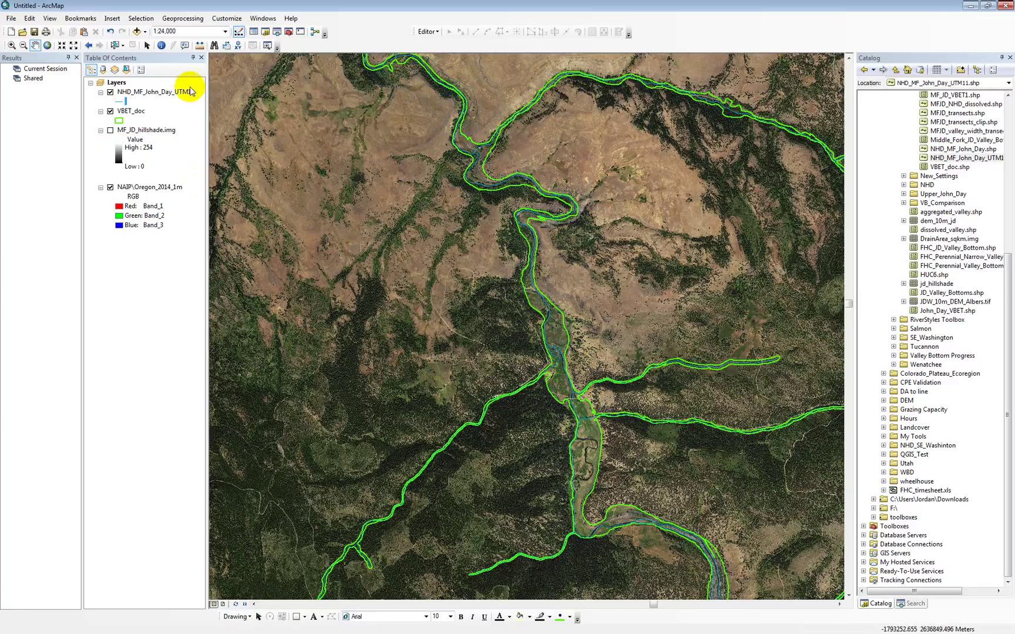
- Set the map scale to 1:10,000 and bring the sharp river bend to the north into view
{"action": "left_click", "coordinate": [225, 33]}
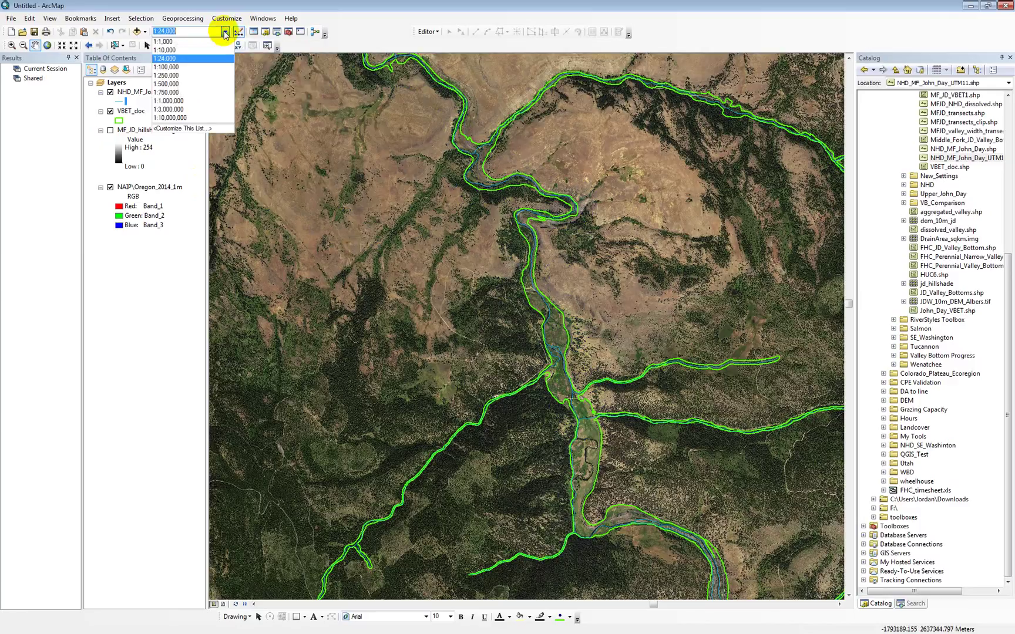
{"action": "left_click", "coordinate": [198, 50]}
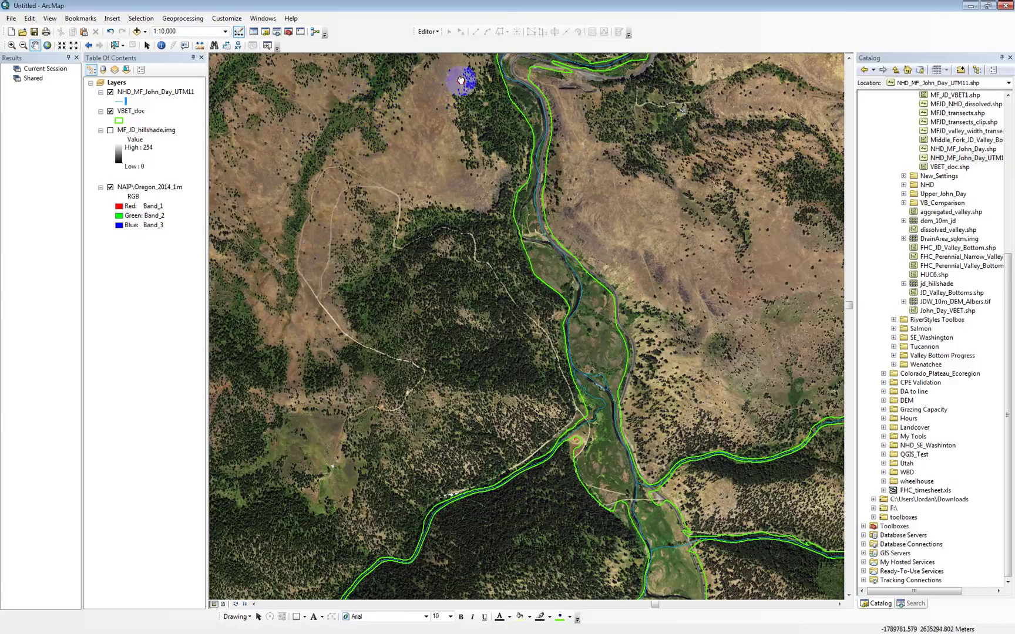
{"action": "left_click_drag", "start_coordinate": [461, 80], "coordinate": [467, 223]}
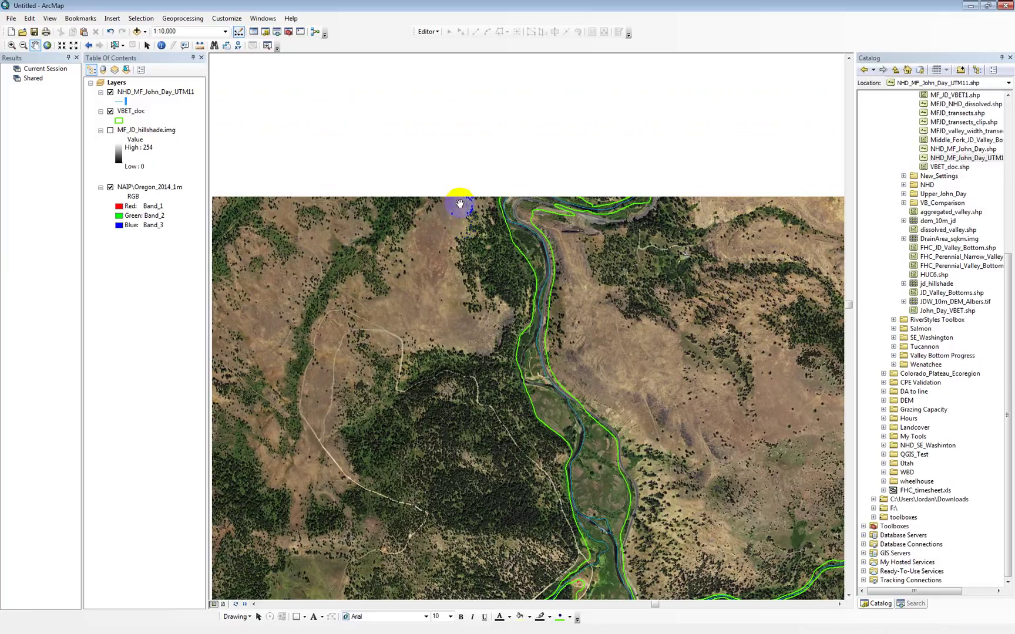
{"action": "left_click", "coordinate": [442, 160]}
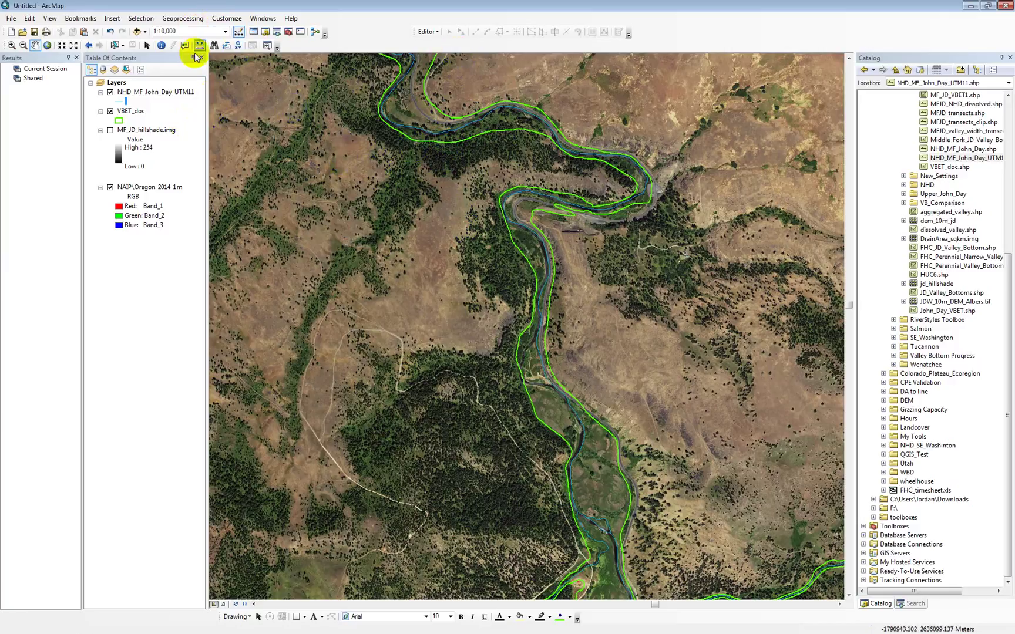
- Start an edit session on the VBET_doc layer, continuing past the spatial reference warnings
{"action": "right_click", "coordinate": [129, 111]}
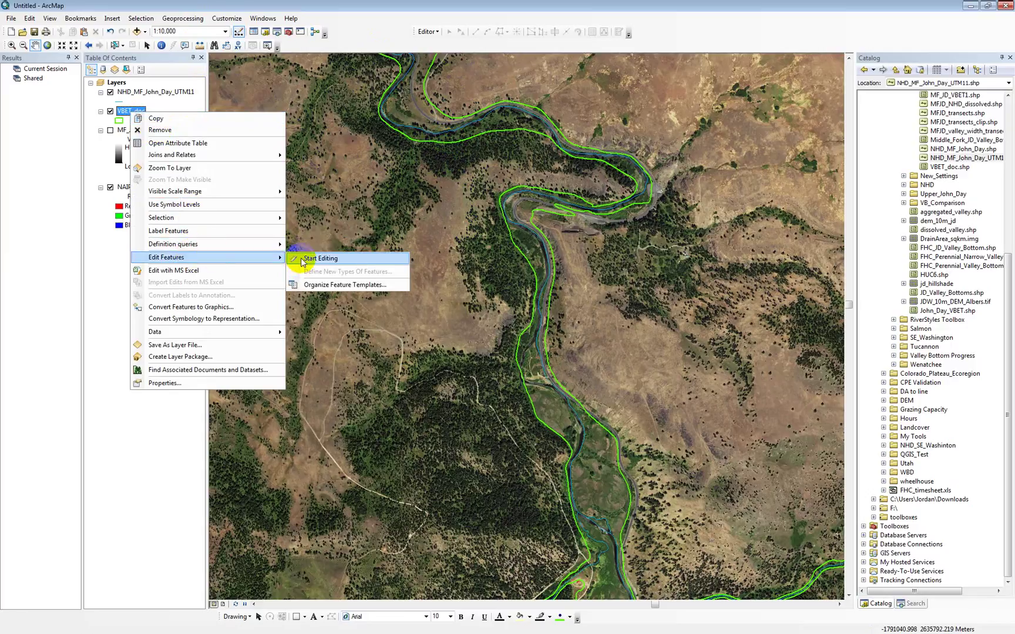
{"action": "left_click", "coordinate": [303, 259]}
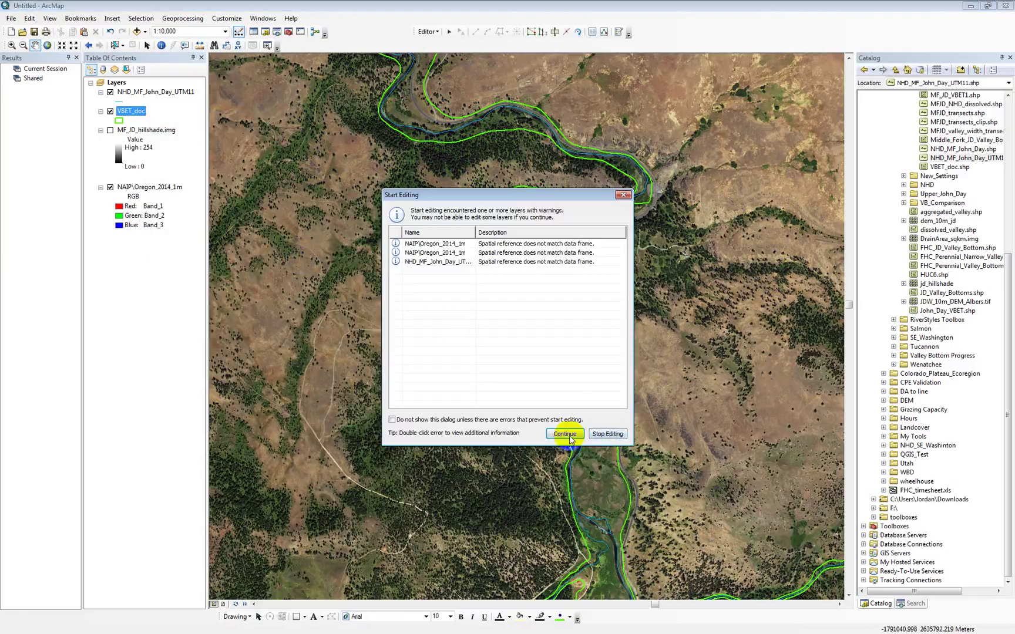
{"action": "left_click", "coordinate": [566, 435]}
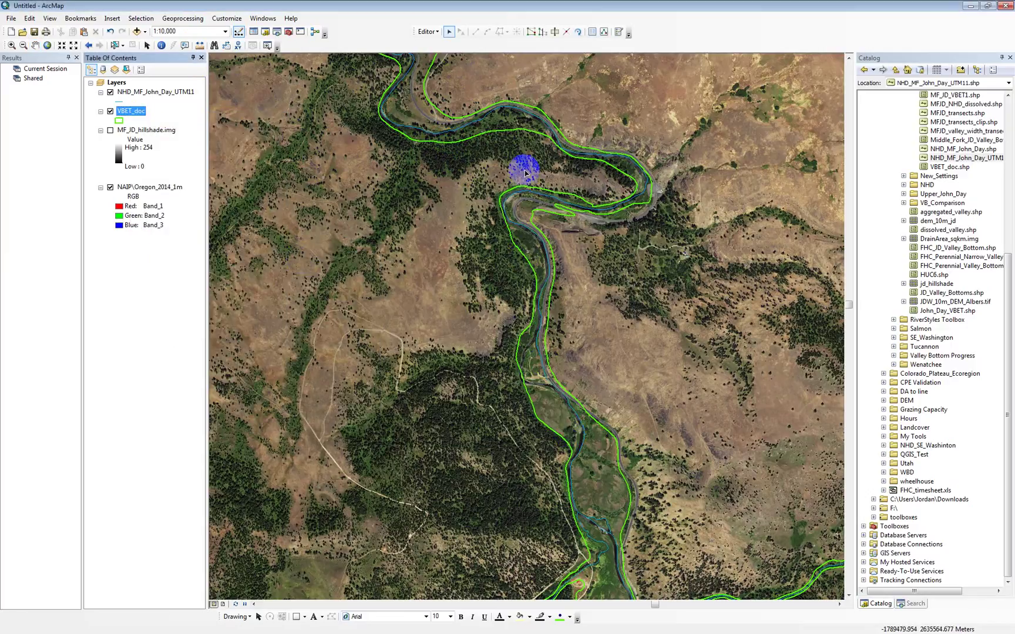
- Select the VBET_doc valley bottom polygon and reshape its boundary along the inside of the sharp river bend
{"action": "left_click", "coordinate": [504, 196]}
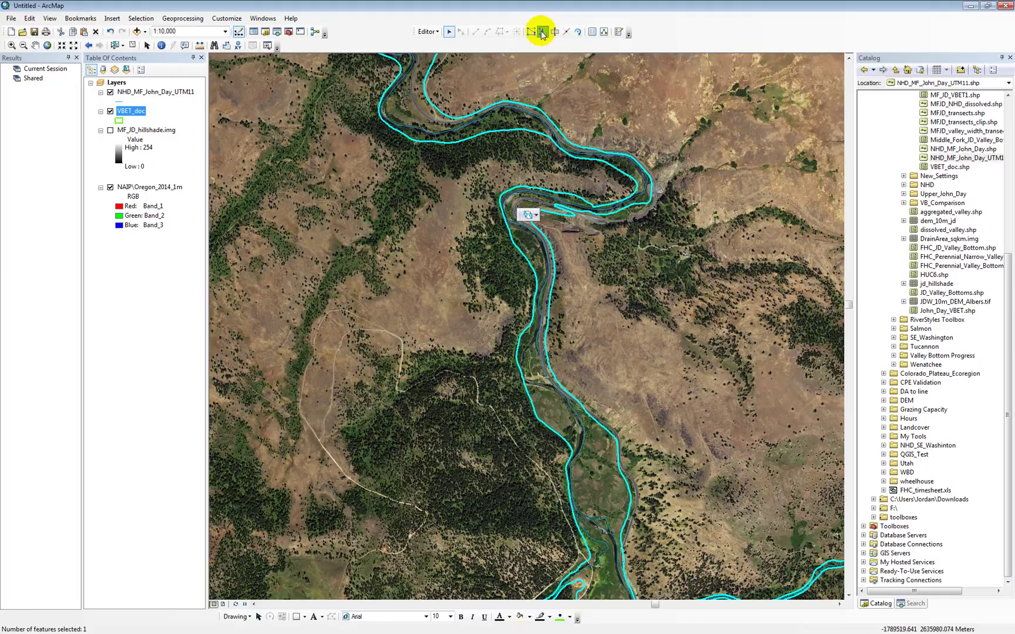
{"action": "left_click", "coordinate": [542, 32]}
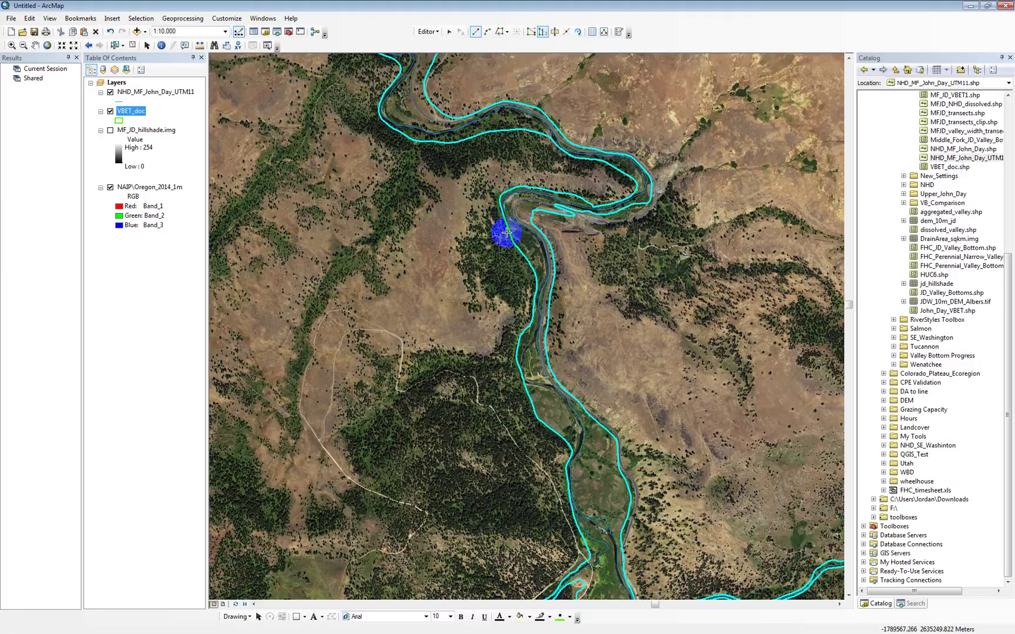
{"action": "mouse_move", "coordinate": [506, 232]}
{"action": "left_mouse_down"}
{"action": "mouse_move", "coordinate": [500, 219]}
{"action": "mouse_move", "coordinate": [528, 222]}
{"action": "mouse_move", "coordinate": [554, 188]}
{"action": "mouse_move", "coordinate": [538, 215]}
{"action": "left_mouse_up"}
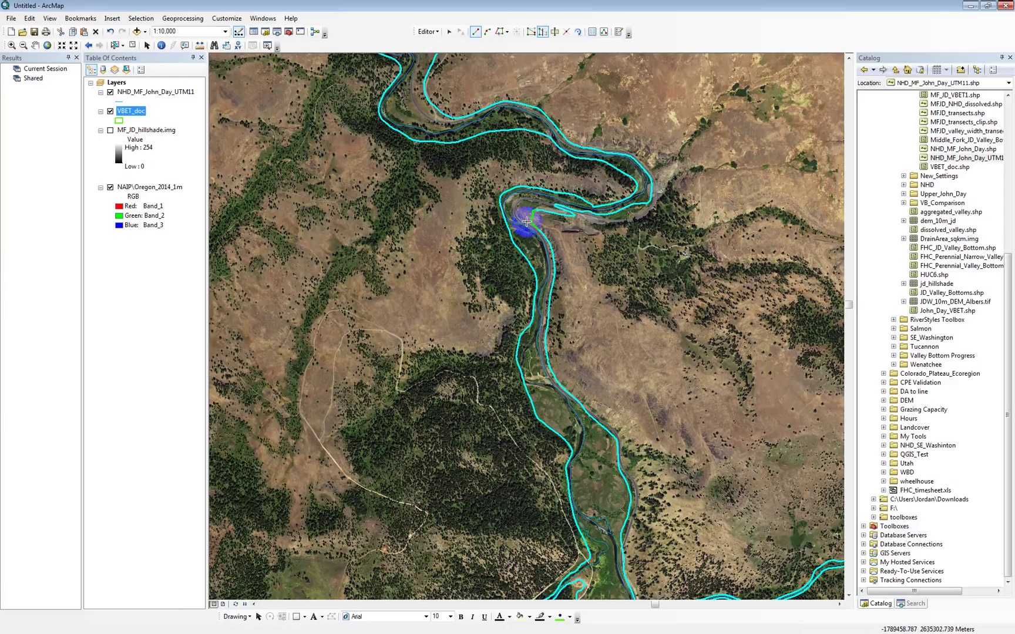
{"action": "mouse_move", "coordinate": [513, 203]}
{"action": "left_mouse_down"}
{"action": "mouse_move", "coordinate": [552, 207]}
{"action": "mouse_move", "coordinate": [532, 229]}
{"action": "mouse_move", "coordinate": [518, 202]}
{"action": "mouse_move", "coordinate": [568, 212]}
{"action": "left_mouse_up"}
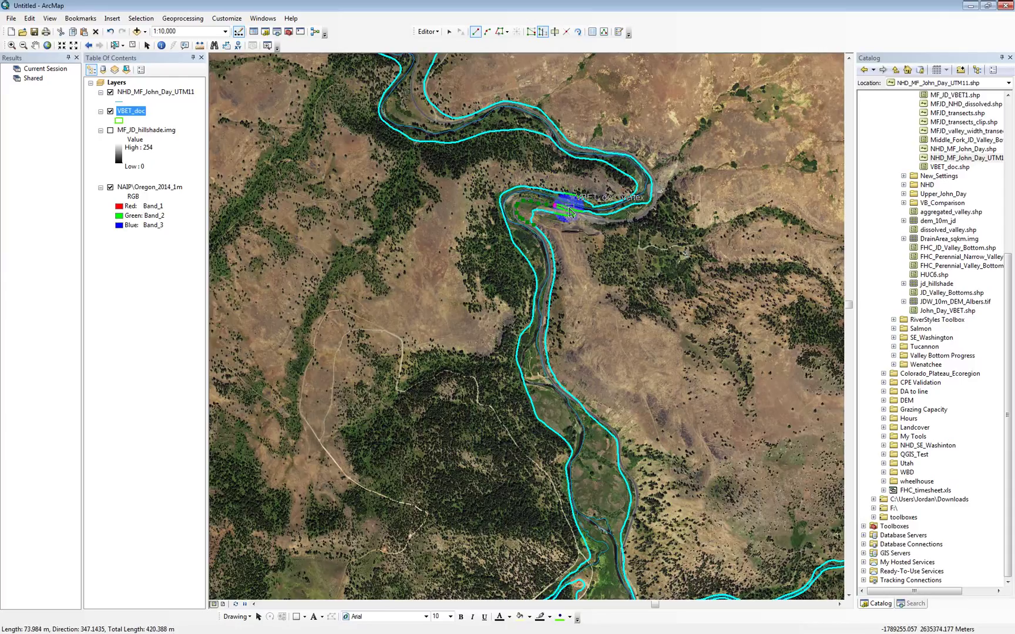
{"action": "double_click", "coordinate": [569, 208]}
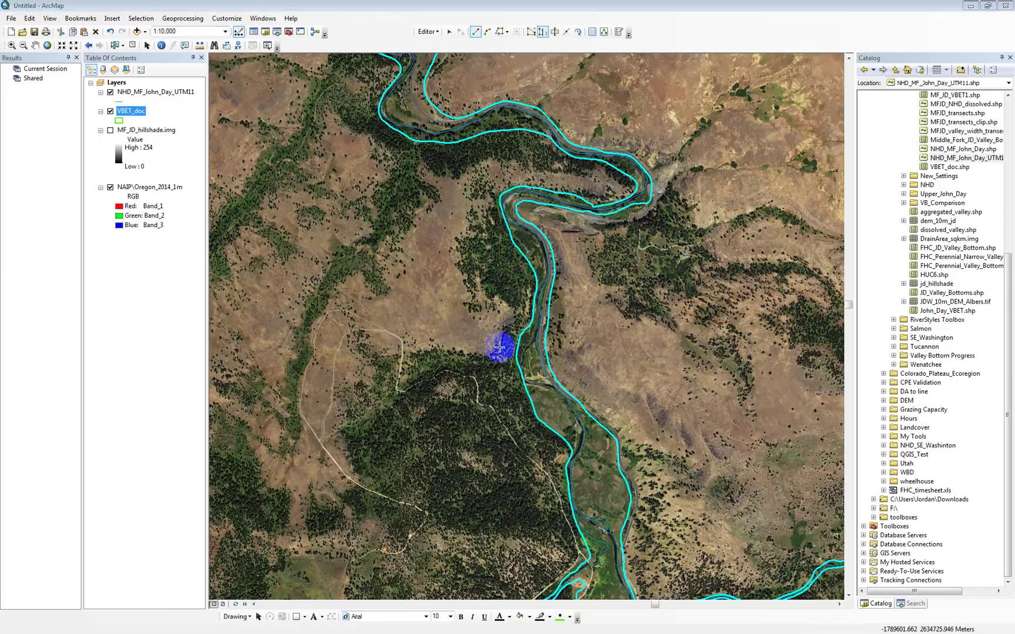
- Examine the meandering channel and the stream line in the wide valley bottom downslope of the tributary junctions
{"action": "left_click_drag", "start_coordinate": [505, 401], "coordinate": [559, 299]}
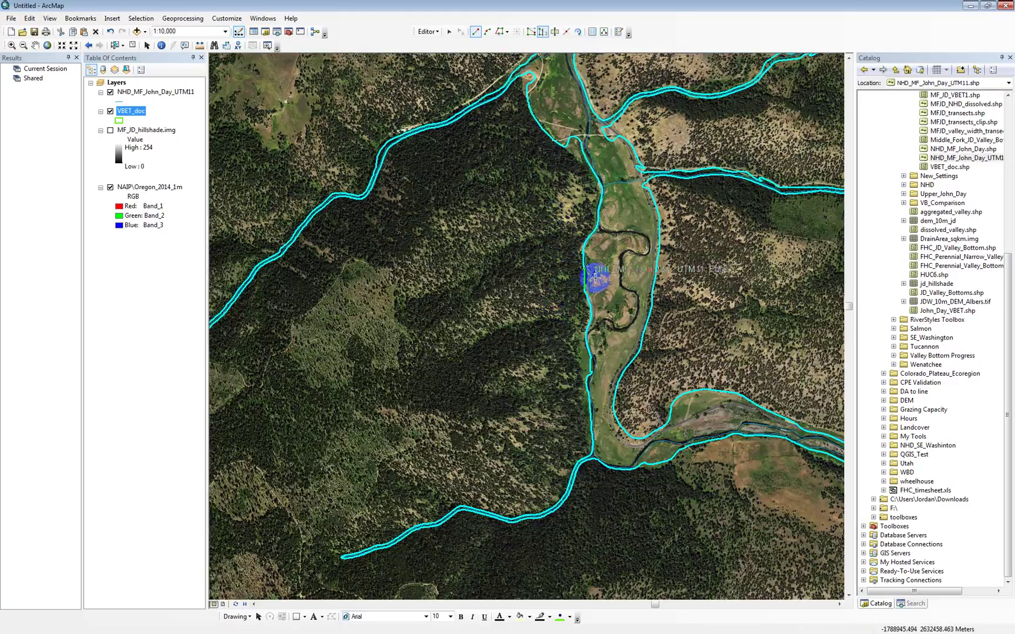
{"action": "left_click", "coordinate": [617, 266]}
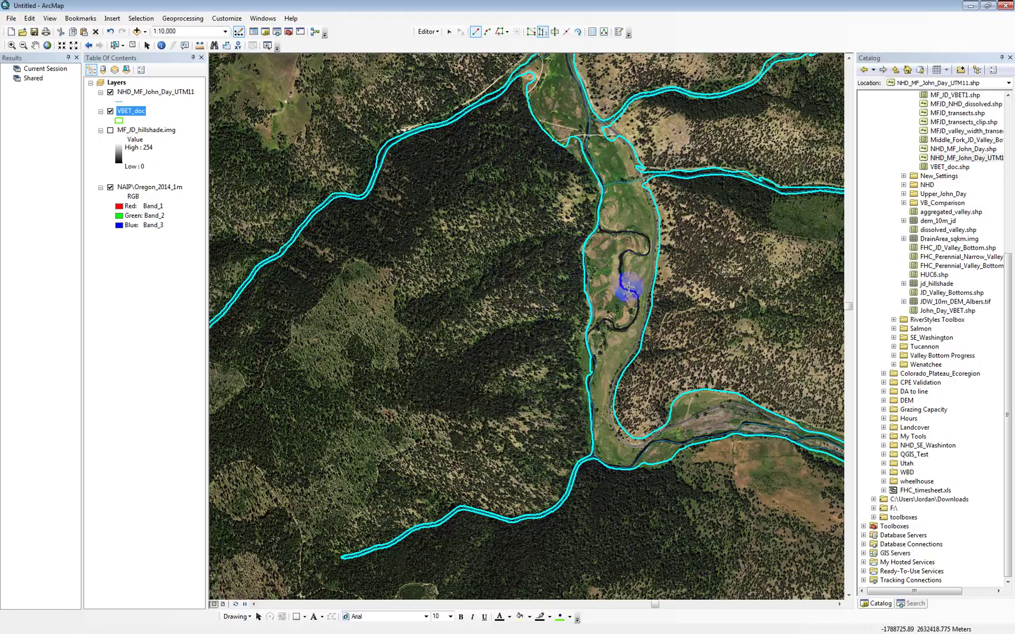
{"action": "mouse_move", "coordinate": [628, 287]}
{"action": "left_mouse_down"}
{"action": "mouse_move", "coordinate": [641, 259]}
{"action": "mouse_move", "coordinate": [630, 238]}
{"action": "mouse_move", "coordinate": [614, 297]}
{"action": "mouse_move", "coordinate": [644, 268]}
{"action": "mouse_move", "coordinate": [616, 283]}
{"action": "left_mouse_up"}
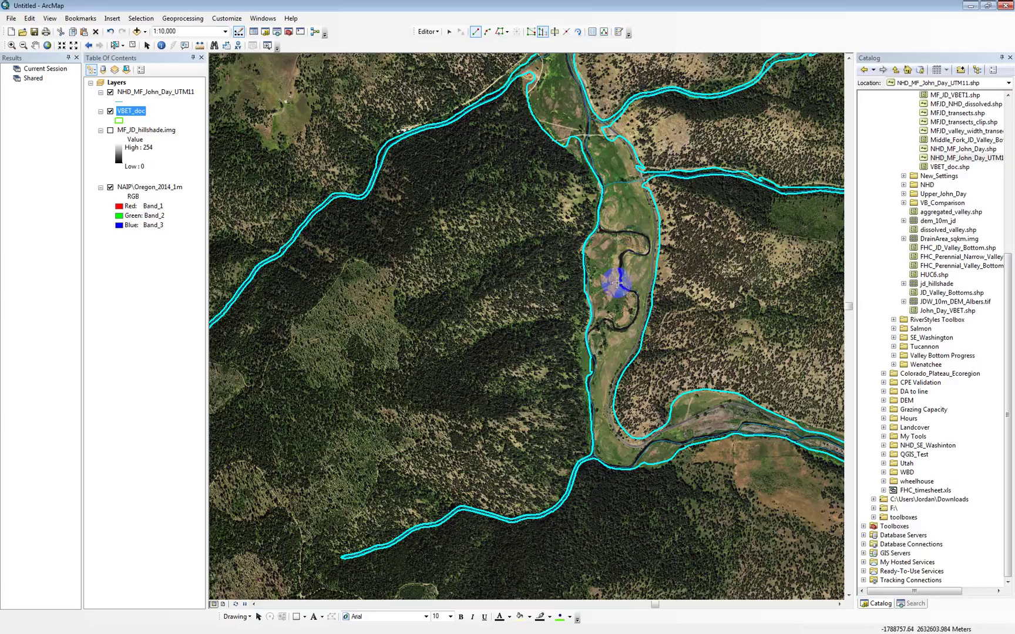
- Cut an island around the middle meander, linked to the eastern boundary by a narrow neck, out of the VBET_doc polygon with Cut Polygons
{"action": "left_click", "coordinate": [554, 32]}
{"action": "mouse_move", "coordinate": [686, 322]}
{"action": "left_mouse_down"}
{"action": "mouse_move", "coordinate": [690, 302]}
{"action": "mouse_move", "coordinate": [674, 274]}
{"action": "left_mouse_up"}
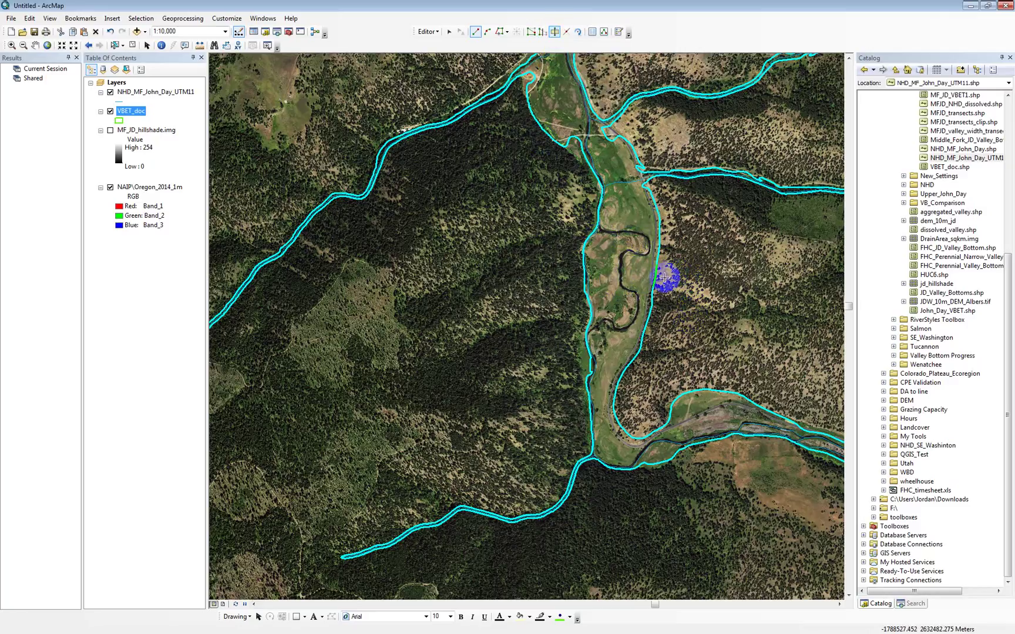
{"action": "left_click", "coordinate": [655, 277]}
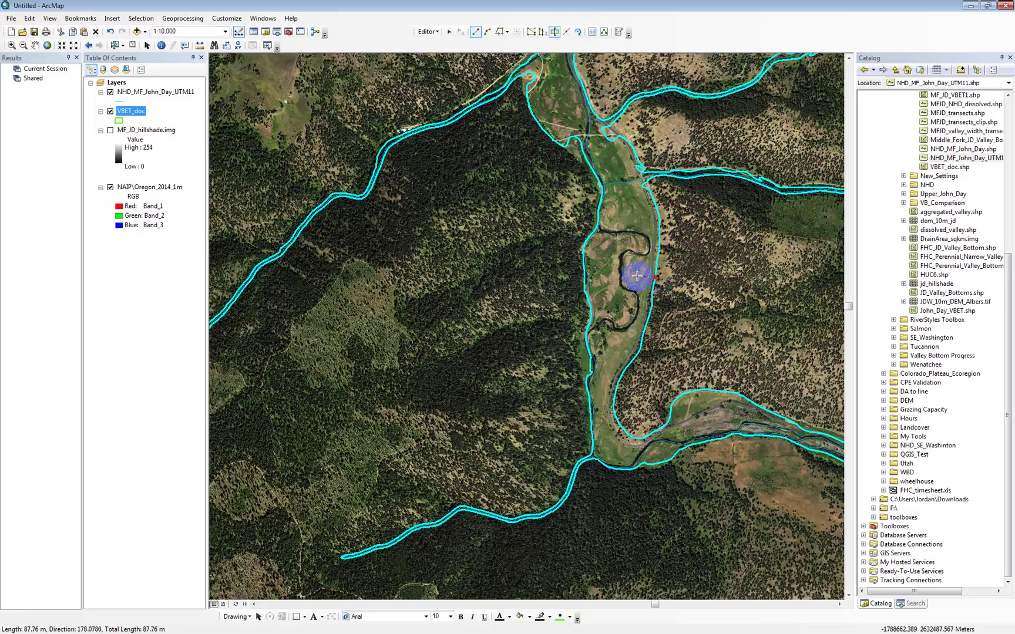
{"action": "left_click", "coordinate": [635, 269]}
{"action": "left_click", "coordinate": [633, 261]}
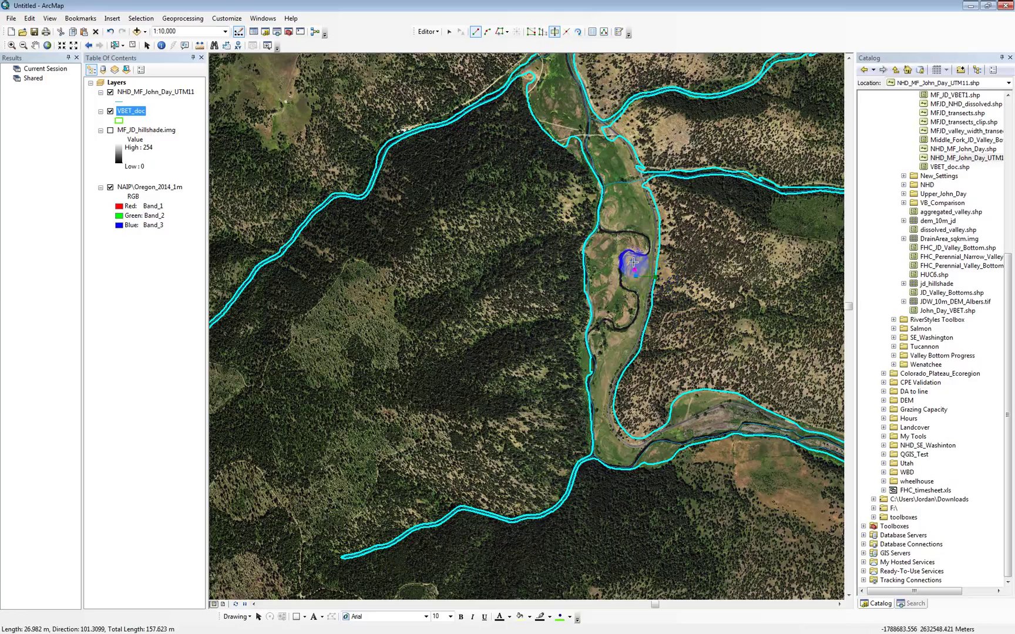
{"action": "left_click", "coordinate": [628, 256]}
{"action": "left_click", "coordinate": [621, 258]}
{"action": "left_click", "coordinate": [617, 260]}
{"action": "left_click", "coordinate": [614, 268]}
{"action": "left_click", "coordinate": [613, 282]}
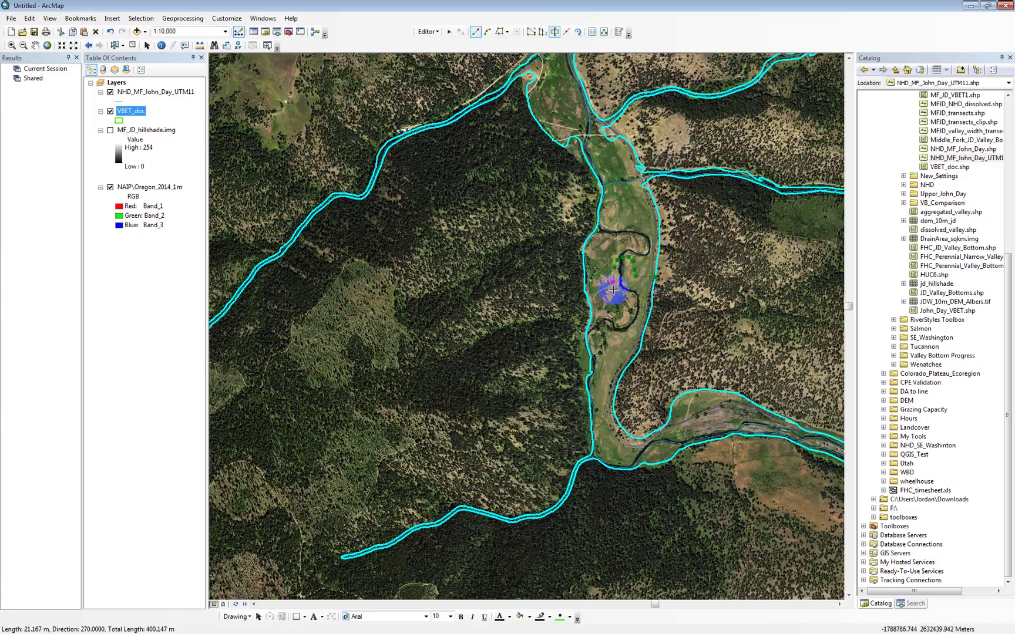
{"action": "left_click", "coordinate": [614, 293]}
{"action": "left_click", "coordinate": [618, 298]}
{"action": "left_click", "coordinate": [625, 298]}
{"action": "left_click", "coordinate": [631, 293]}
{"action": "left_click", "coordinate": [636, 288]}
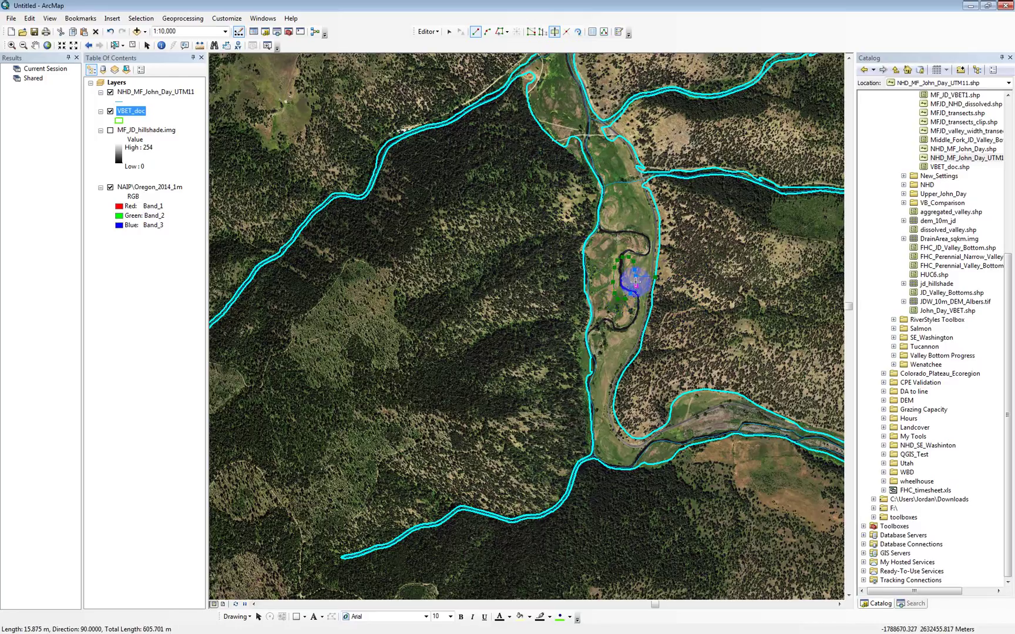
{"action": "left_click", "coordinate": [636, 282]}
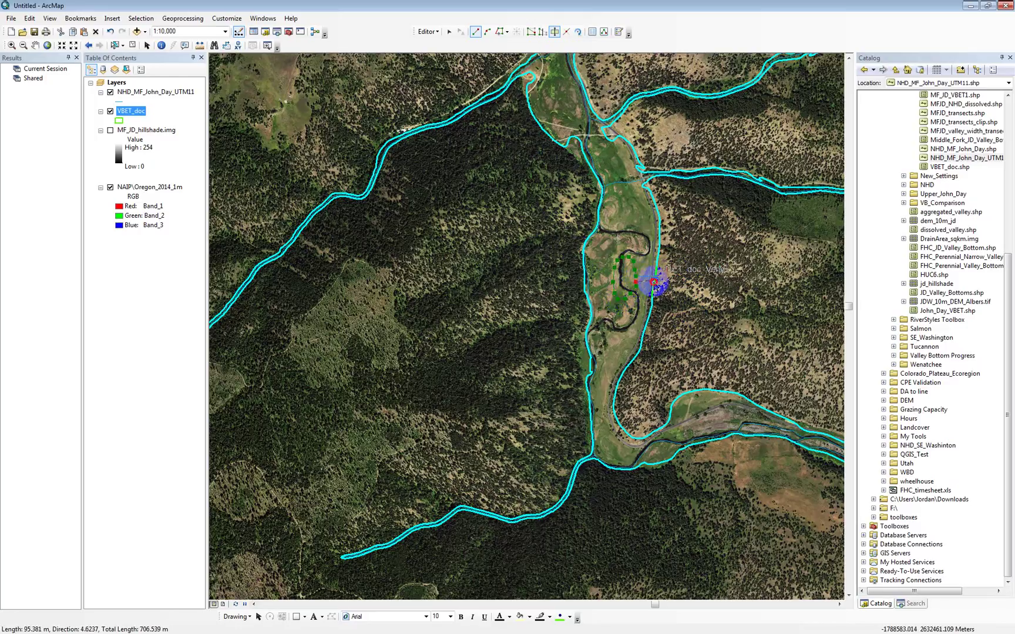
{"action": "double_click", "coordinate": [654, 282]}
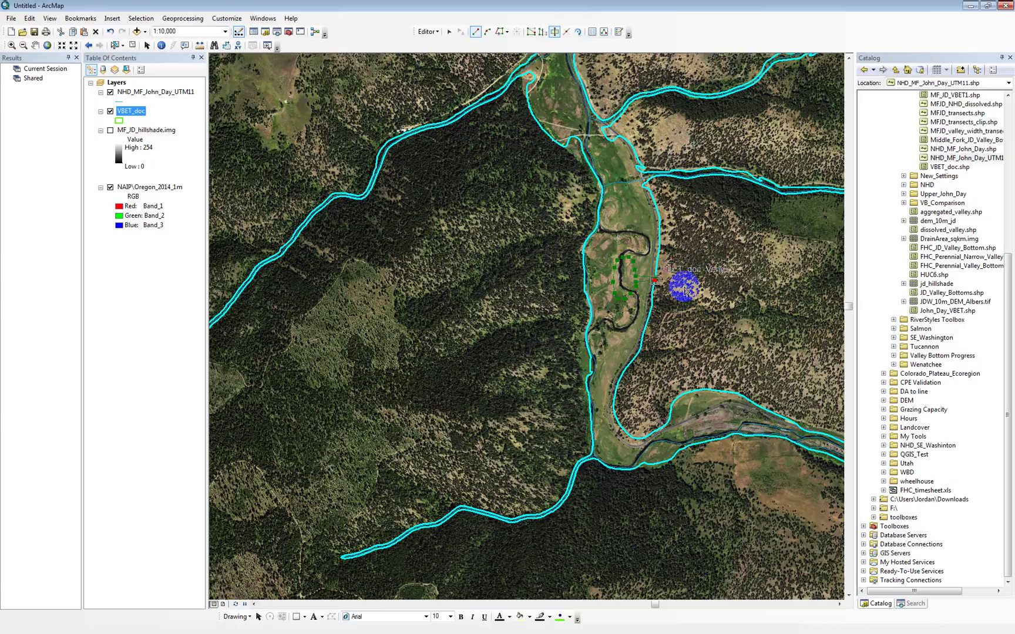
{"action": "key", "text": "F2"}
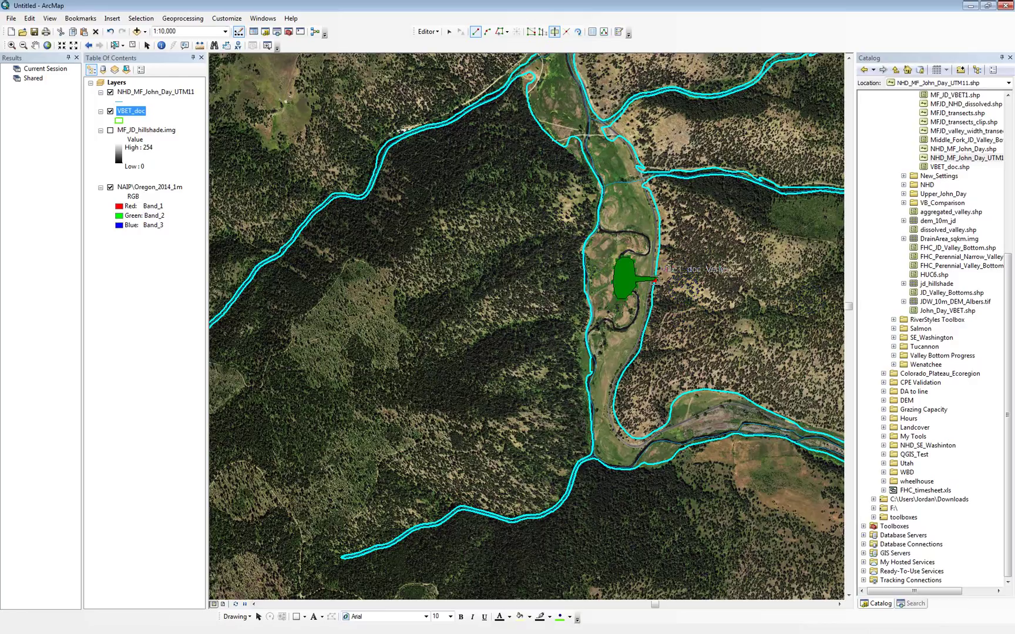
- Select only the cut-out island piece around the middle meander and delete it from VBET_doc
{"action": "left_click", "coordinate": [448, 31]}
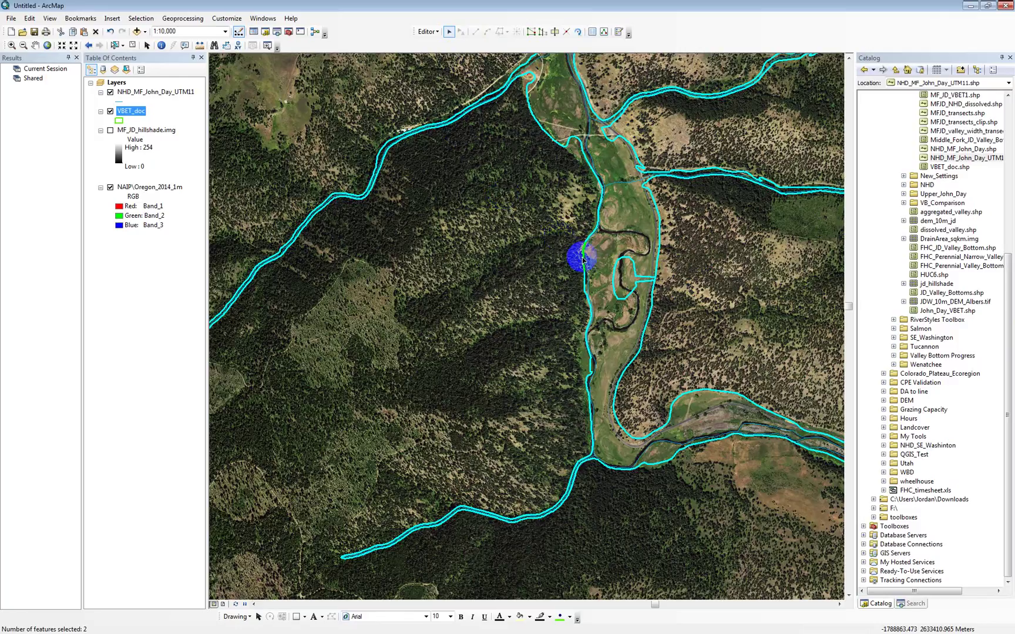
{"action": "left_click", "coordinate": [625, 278]}
{"action": "key", "text": "Delete"}
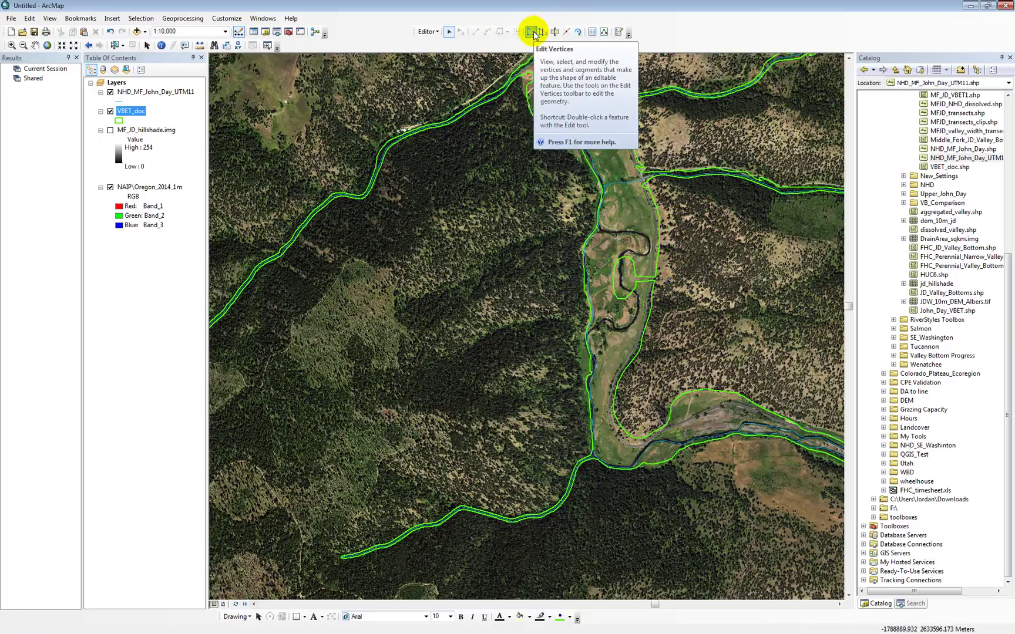
- Create a VBET_doc Auto Complete Polygon that closes off the narrow neck between the island and the eastern valley boundary
{"action": "left_click", "coordinate": [620, 33]}
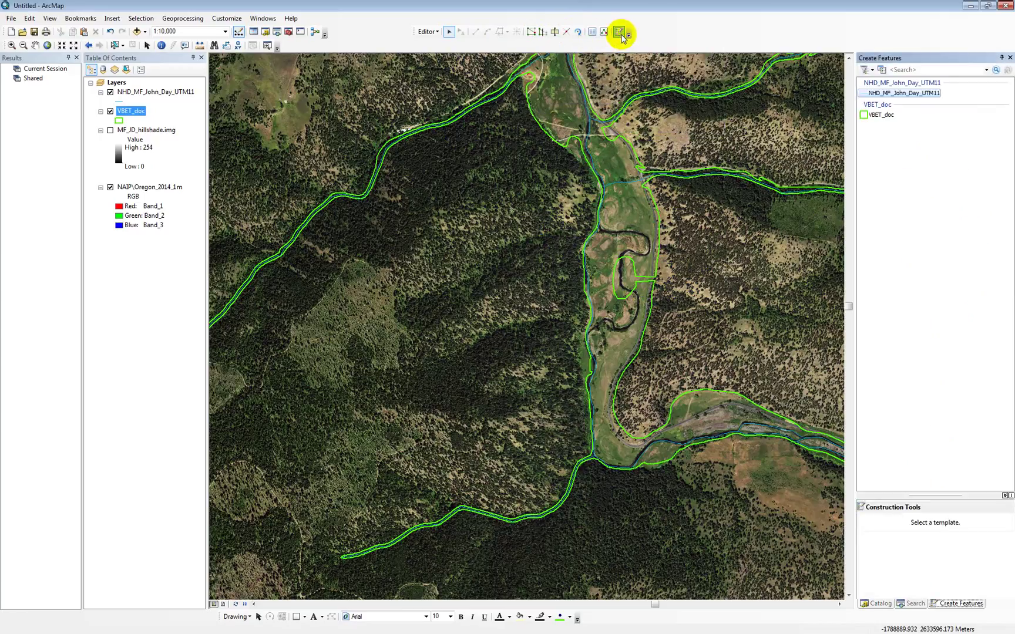
{"action": "left_click", "coordinate": [881, 115]}
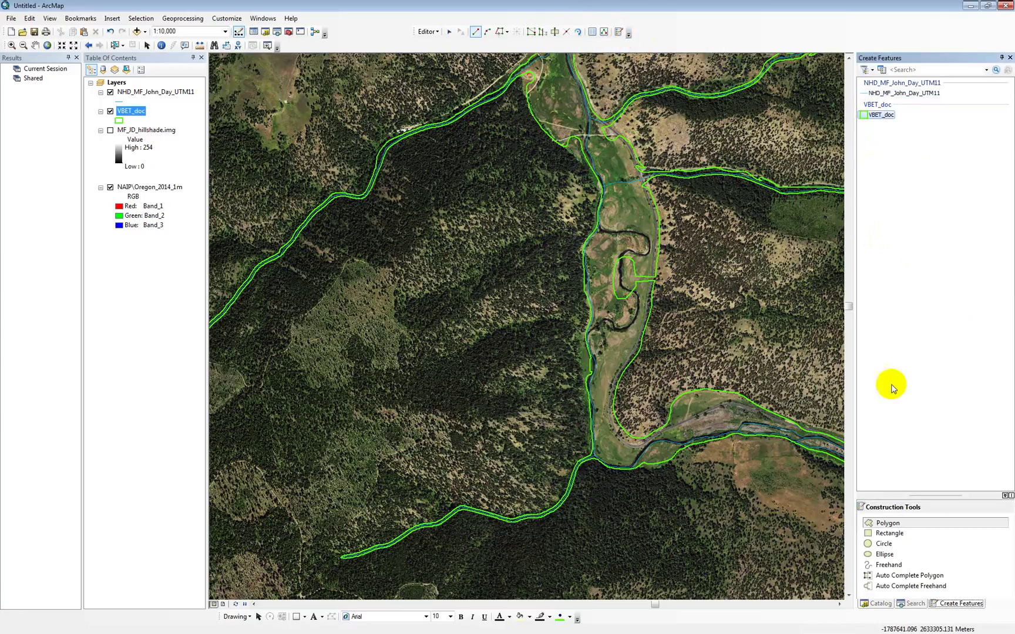
{"action": "left_click", "coordinate": [907, 574]}
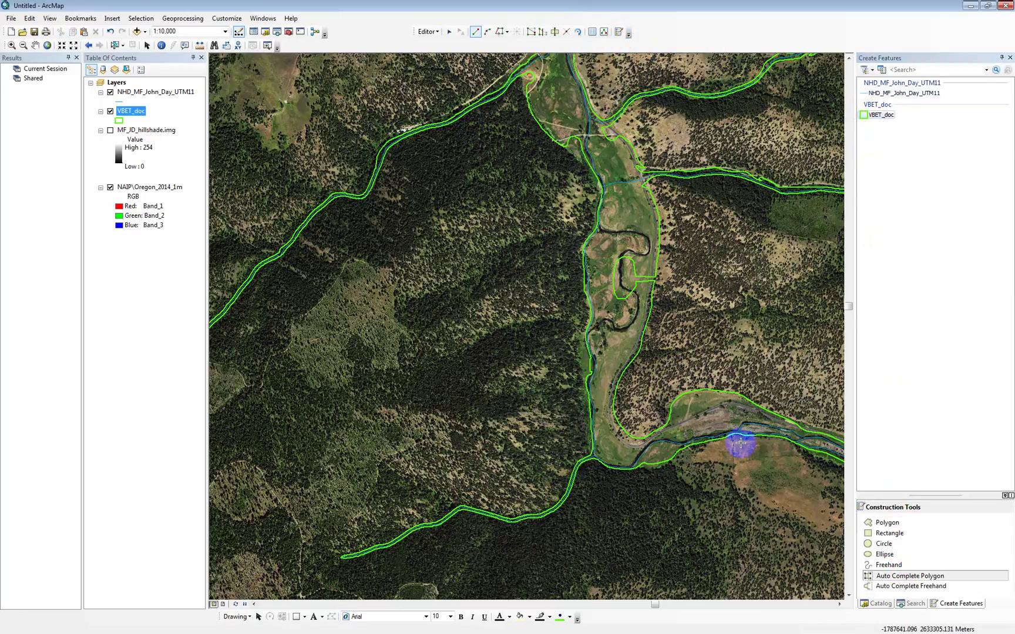
{"action": "left_click", "coordinate": [639, 286]}
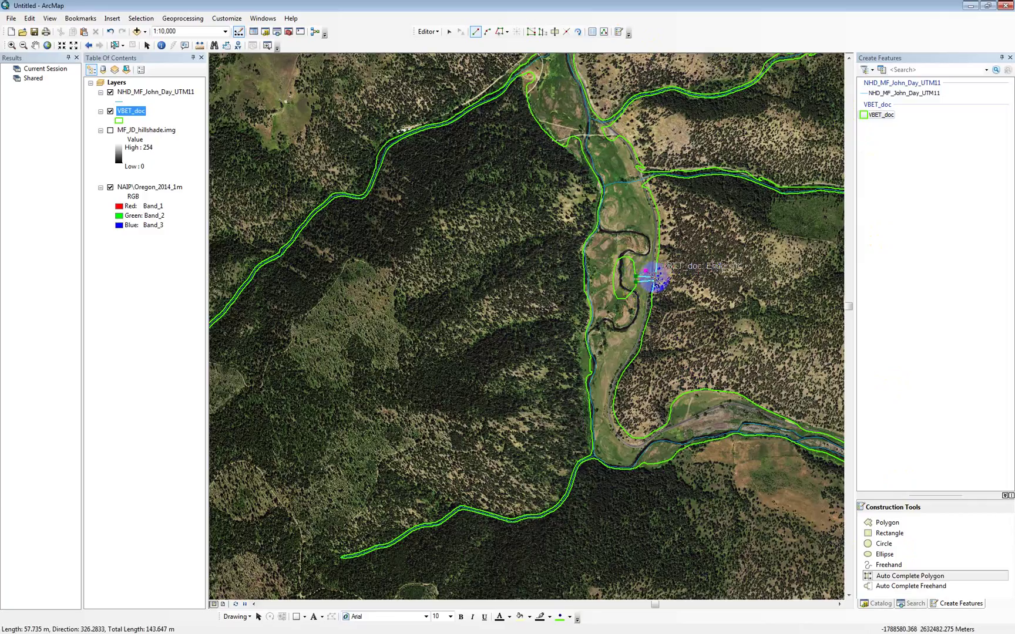
{"action": "double_click", "coordinate": [654, 280]}
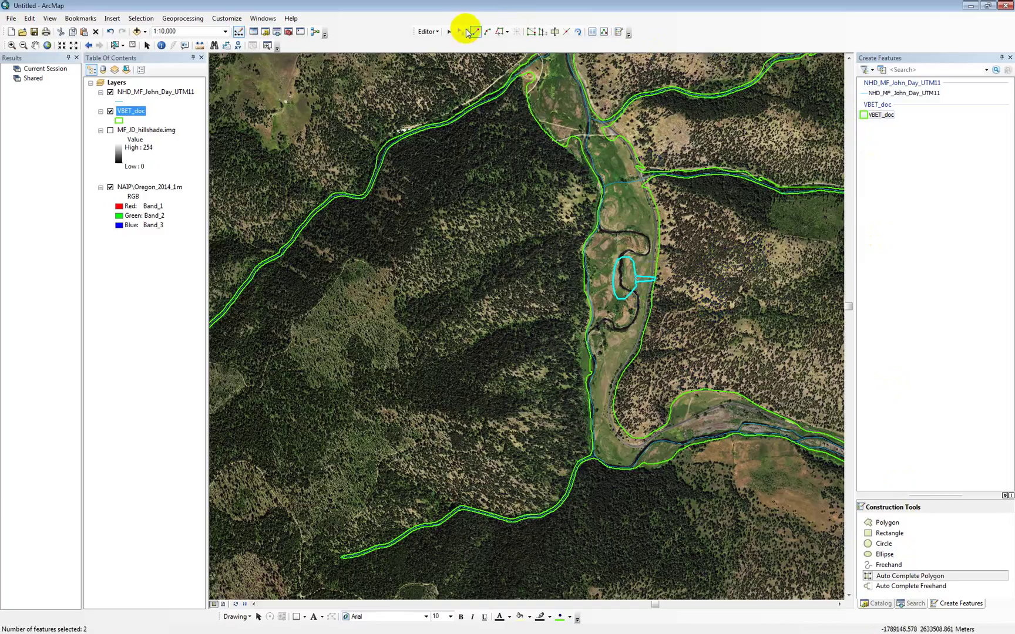
- Select the narrow neck polygon together with the main valley bottom polygon and merge them into one feature
{"action": "left_click", "coordinate": [449, 32]}
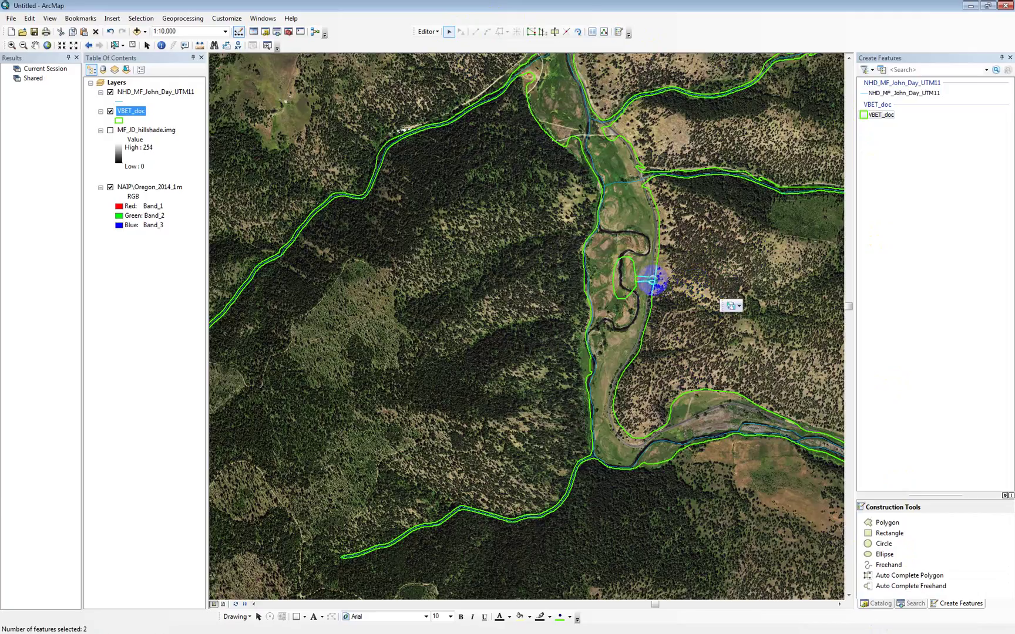
{"action": "left_click", "coordinate": [645, 280]}
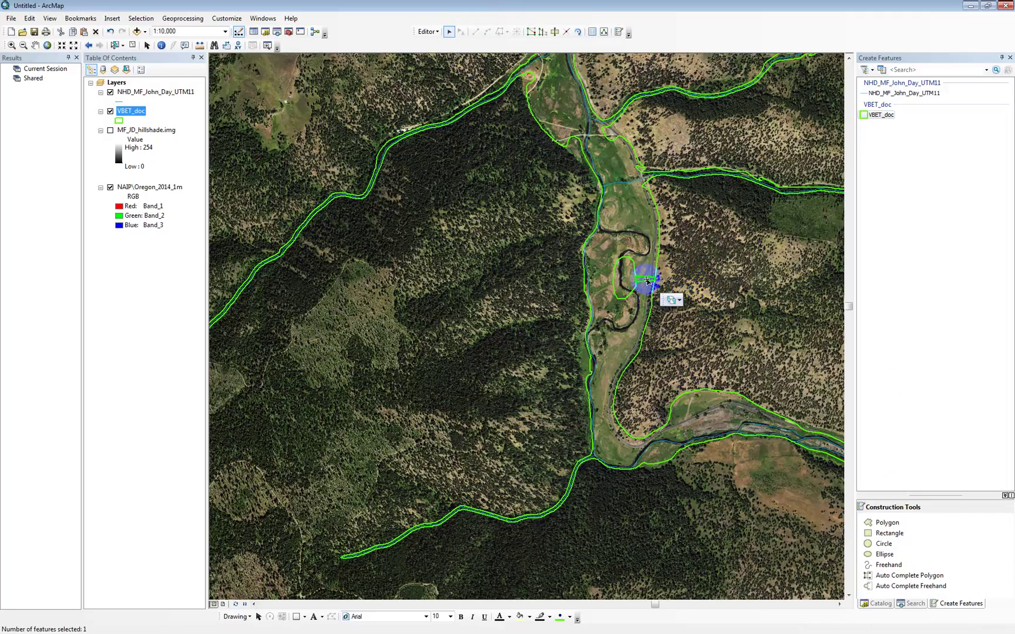
{"action": "left_click", "coordinate": [645, 245], "text": "shift"}
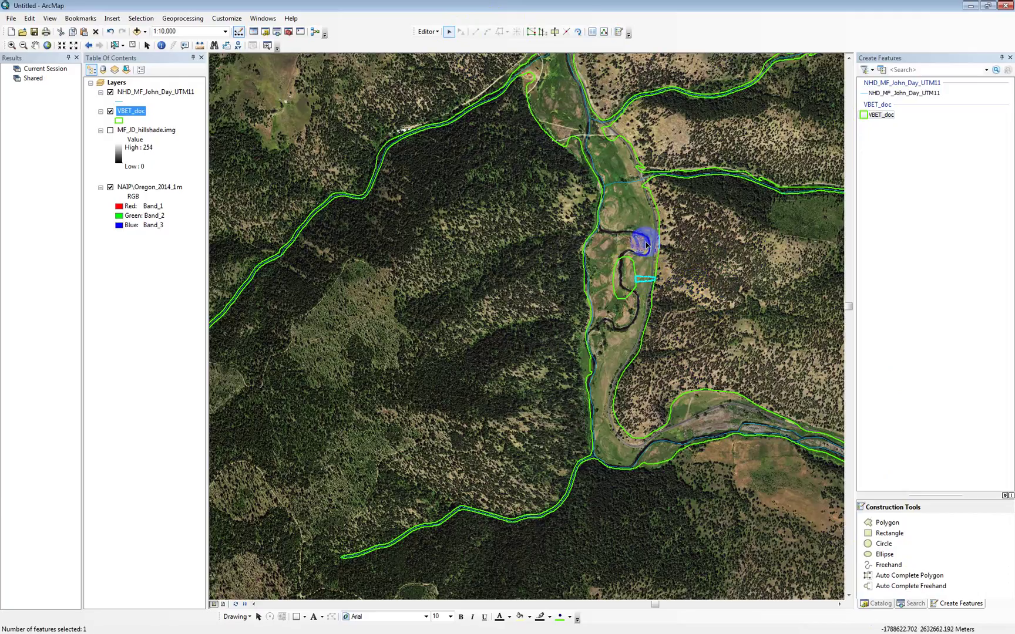
{"action": "left_click", "coordinate": [425, 31]}
{"action": "left_click", "coordinate": [444, 129]}
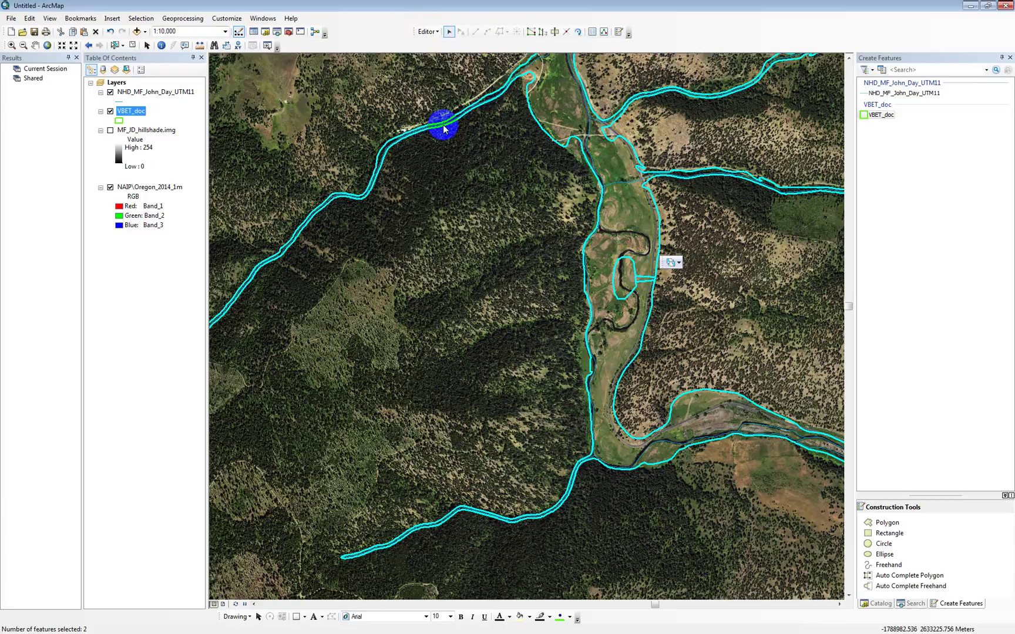
{"action": "left_click", "coordinate": [574, 287]}
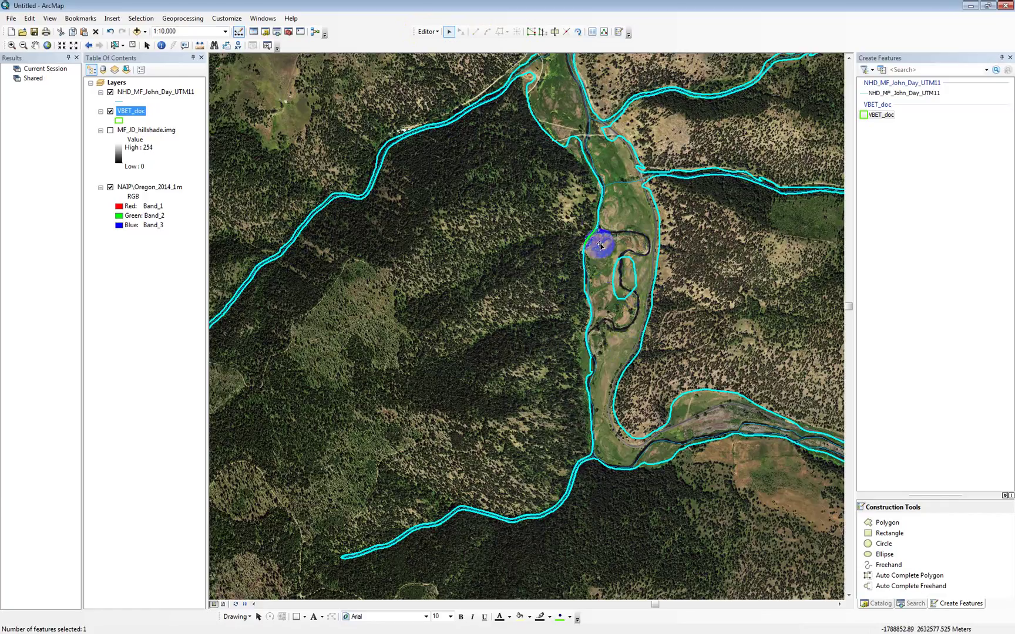
- Delete the separate island polygon around the middle meander and check that the hole is empty
{"action": "left_click", "coordinate": [623, 274]}
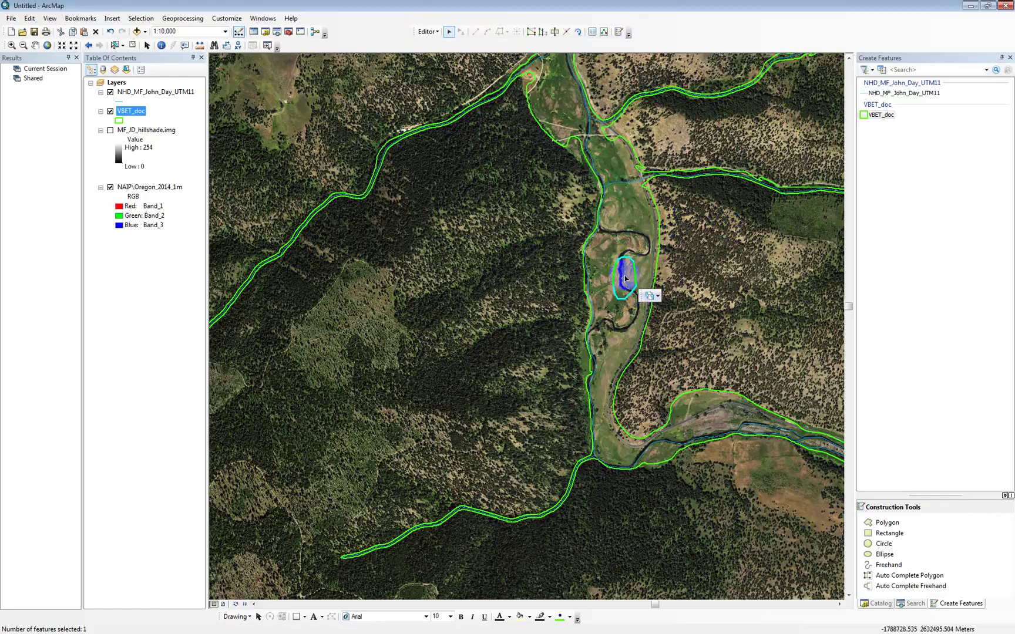
{"action": "key", "text": "Delete"}
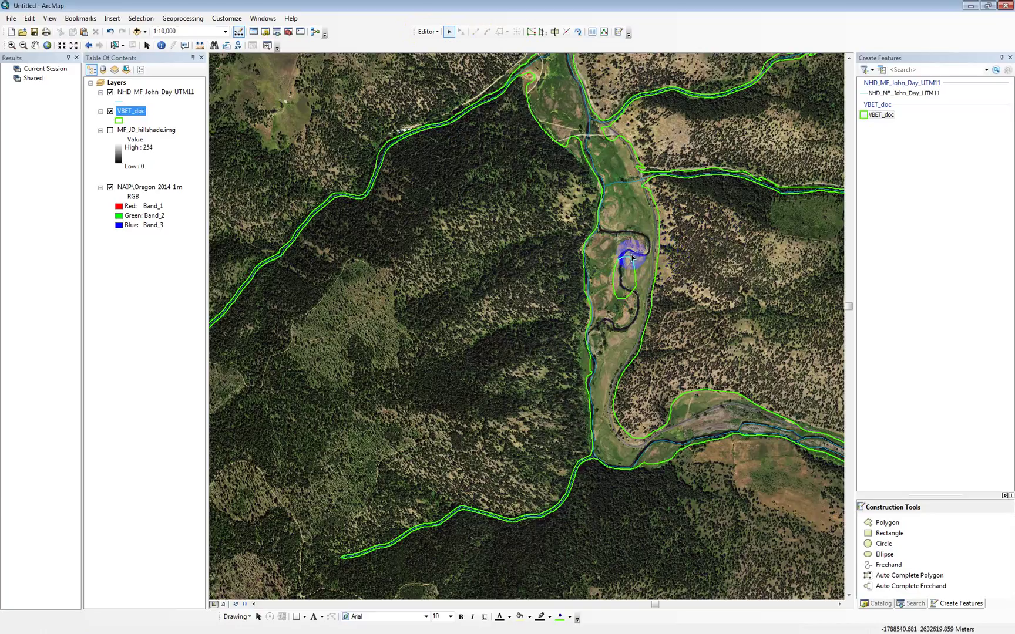
{"action": "left_click", "coordinate": [624, 272]}
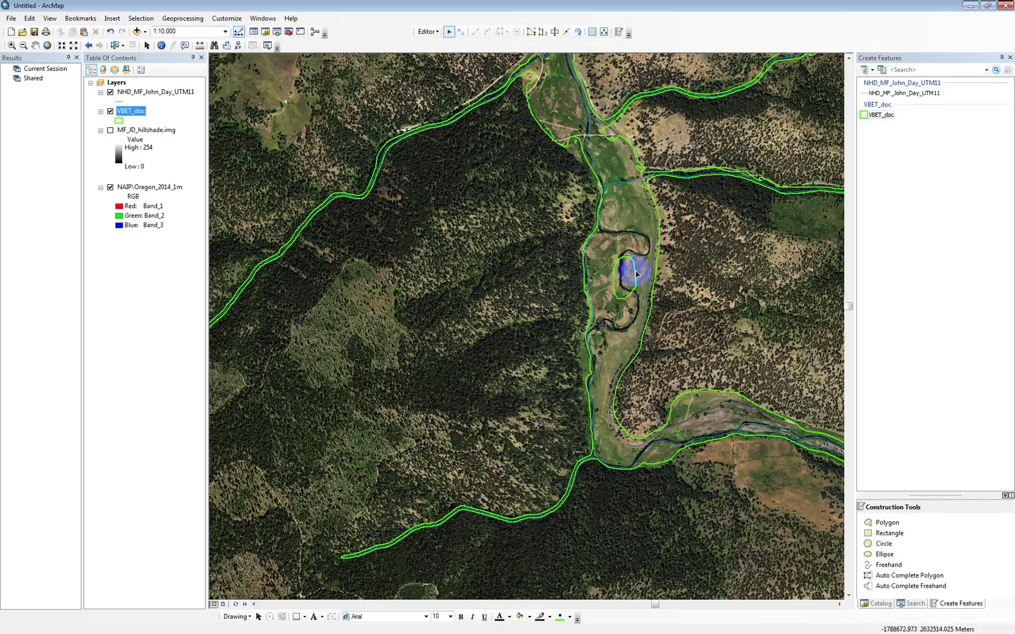
- Fill the island hole with a VBET_doc Auto Complete Polygon by sketching a loop around it that starts and ends inside the hole
{"action": "left_click", "coordinate": [898, 574]}
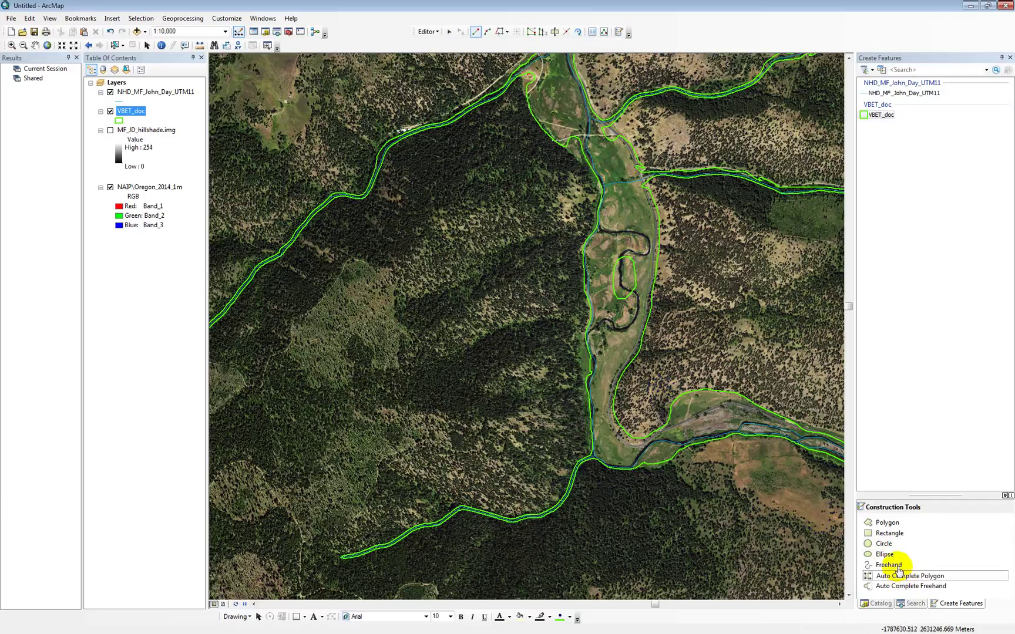
{"action": "left_click", "coordinate": [614, 278]}
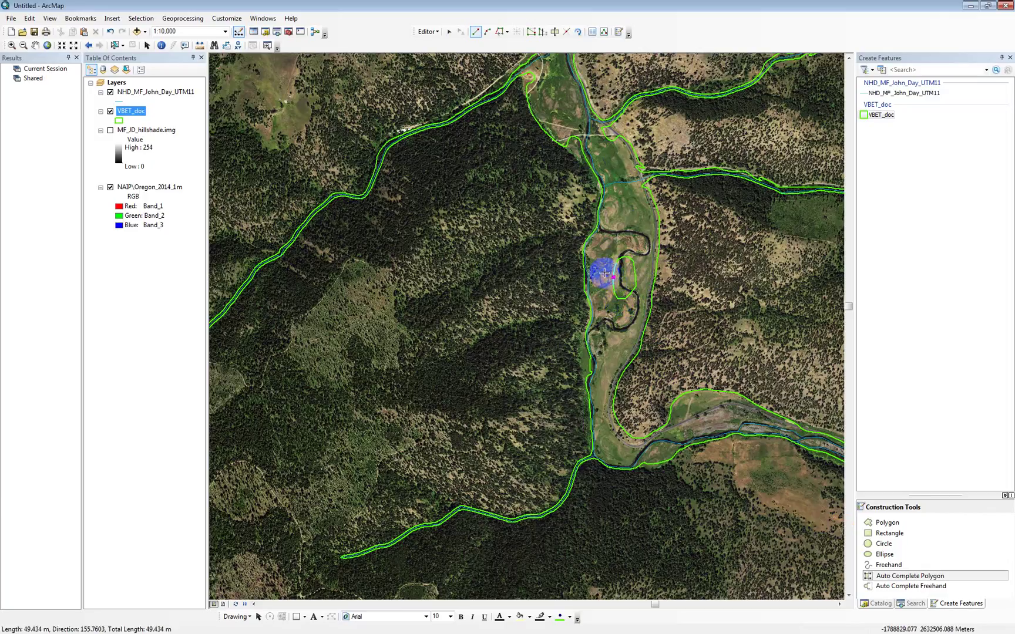
{"action": "left_click", "coordinate": [605, 273]}
{"action": "left_click", "coordinate": [612, 251]}
{"action": "left_click", "coordinate": [624, 242]}
{"action": "left_click", "coordinate": [636, 251]}
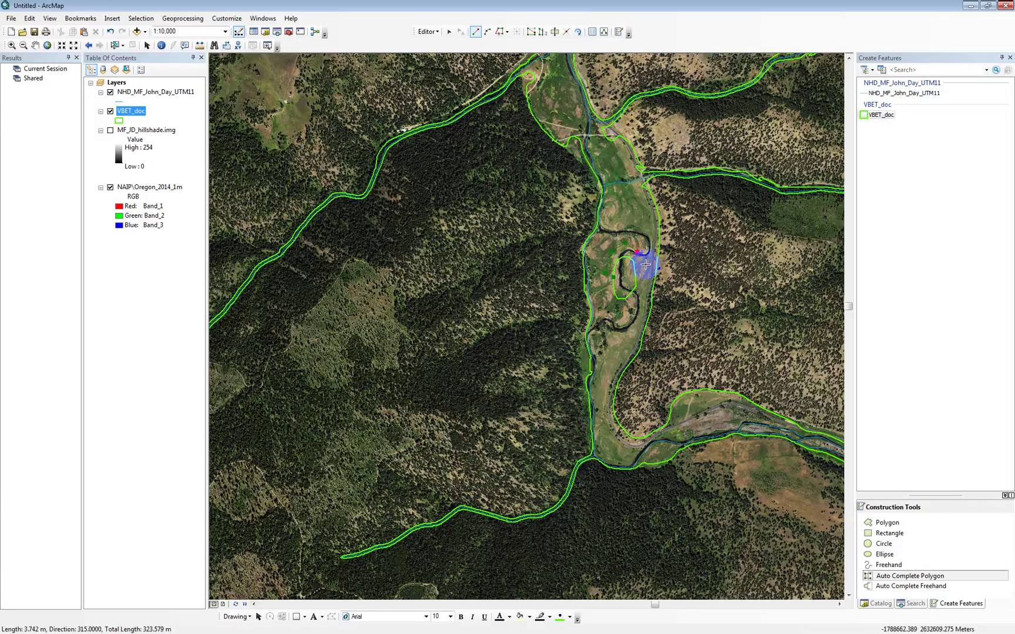
{"action": "left_click", "coordinate": [646, 268]}
{"action": "left_click", "coordinate": [646, 291]}
{"action": "left_click", "coordinate": [641, 300]}
{"action": "left_click", "coordinate": [623, 305]}
{"action": "left_click", "coordinate": [610, 302]}
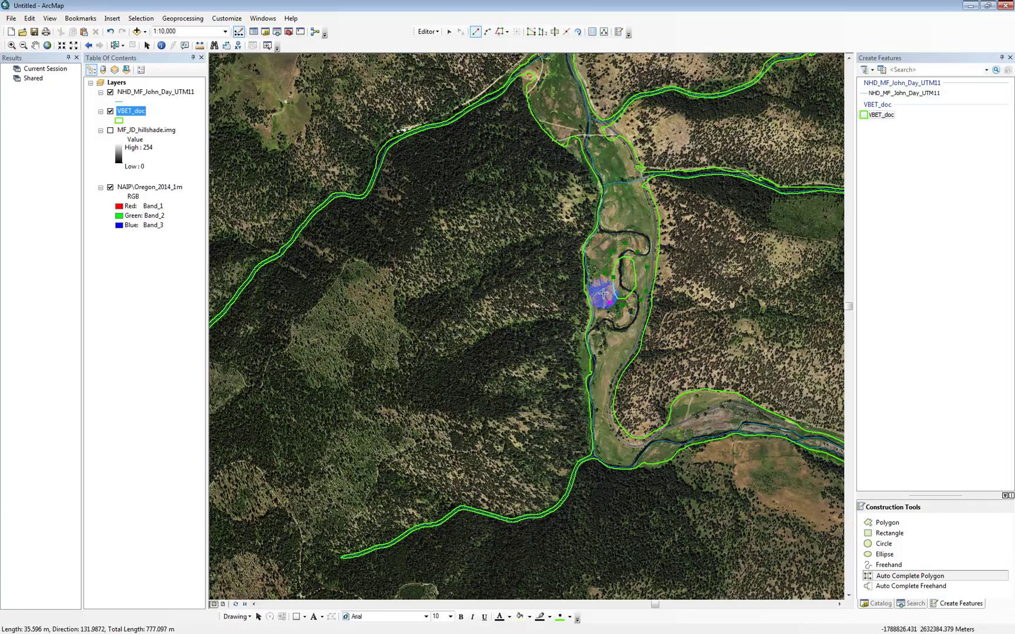
{"action": "left_click", "coordinate": [603, 293]}
{"action": "left_click", "coordinate": [605, 279]}
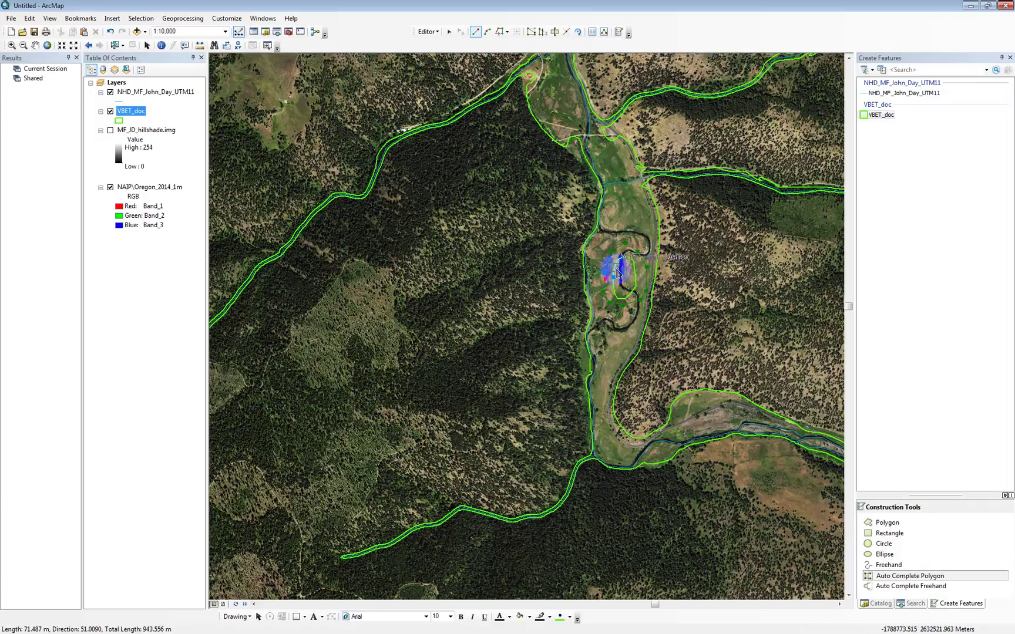
{"action": "double_click", "coordinate": [620, 267]}
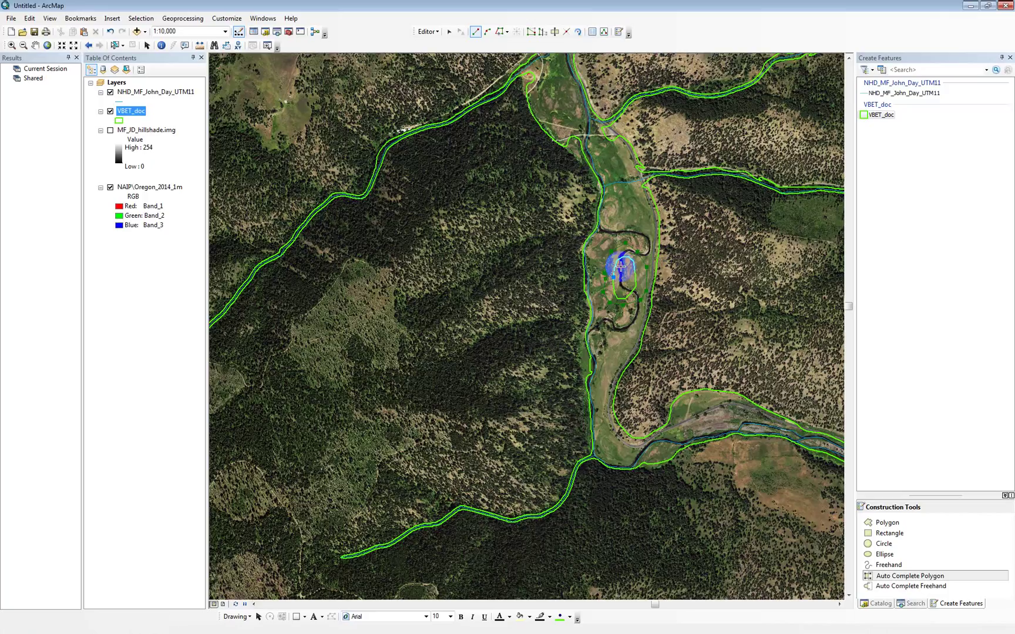
{"action": "double_click", "coordinate": [624, 258]}
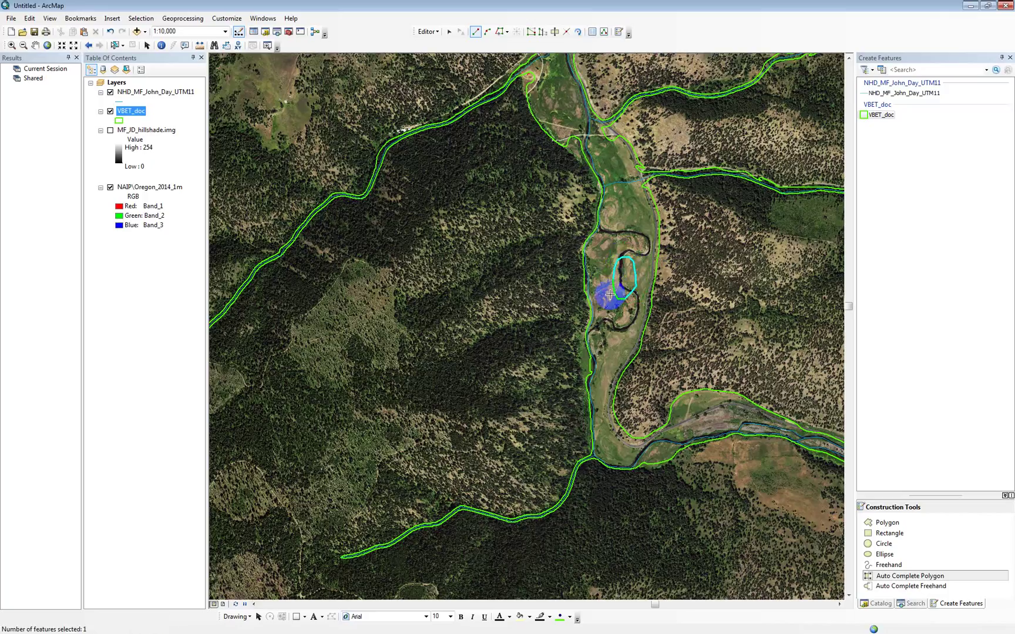
- Add the main valley bottom polygon to the selected island fill and merge both into a single VBET_doc feature
{"action": "left_click", "coordinate": [450, 32]}
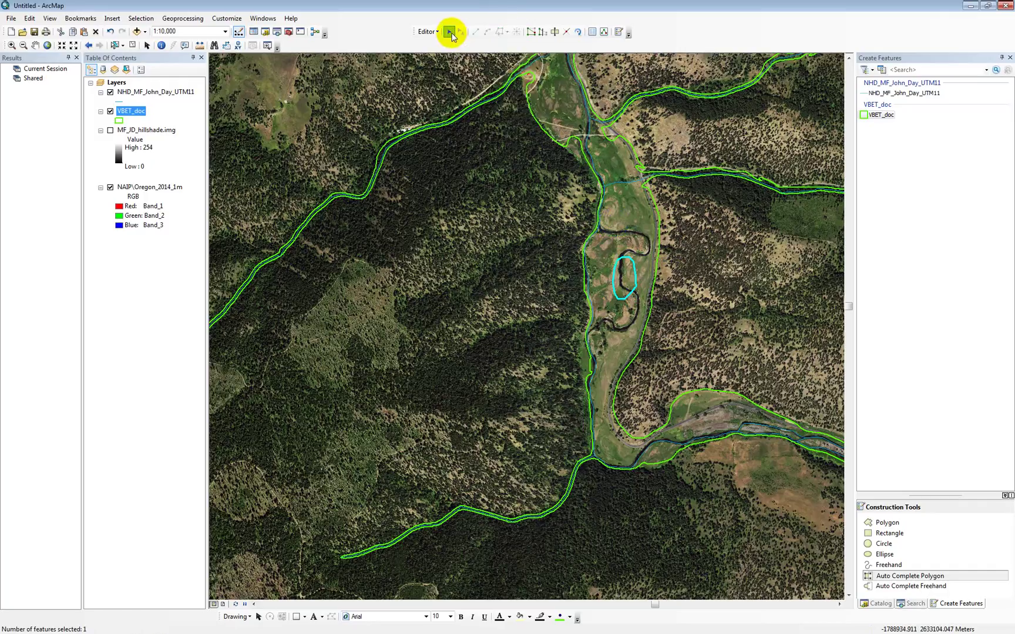
{"action": "left_click", "coordinate": [629, 215], "text": "shift"}
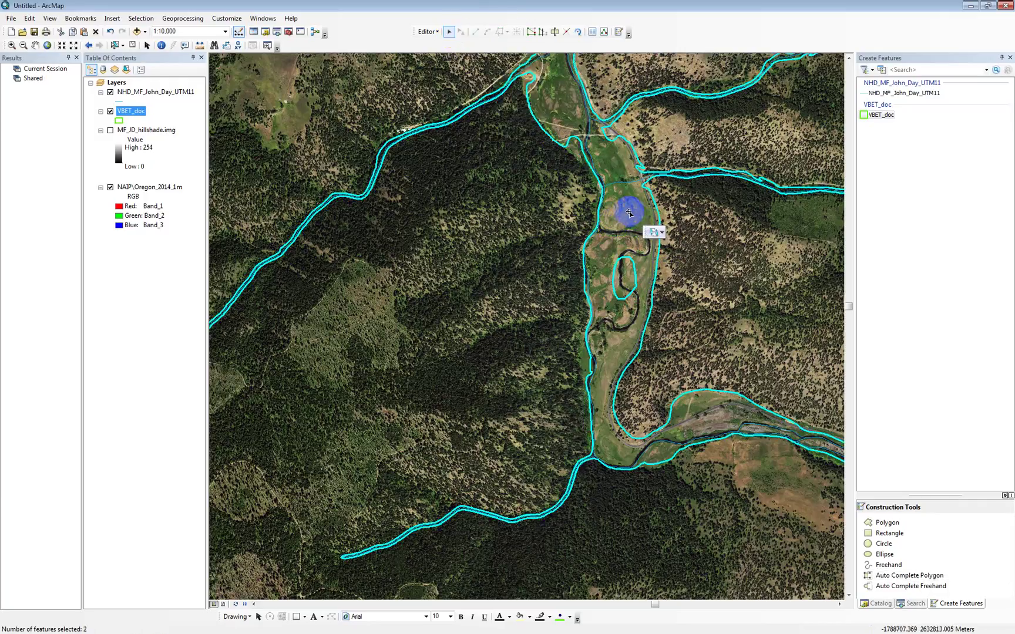
{"action": "left_click", "coordinate": [427, 32]}
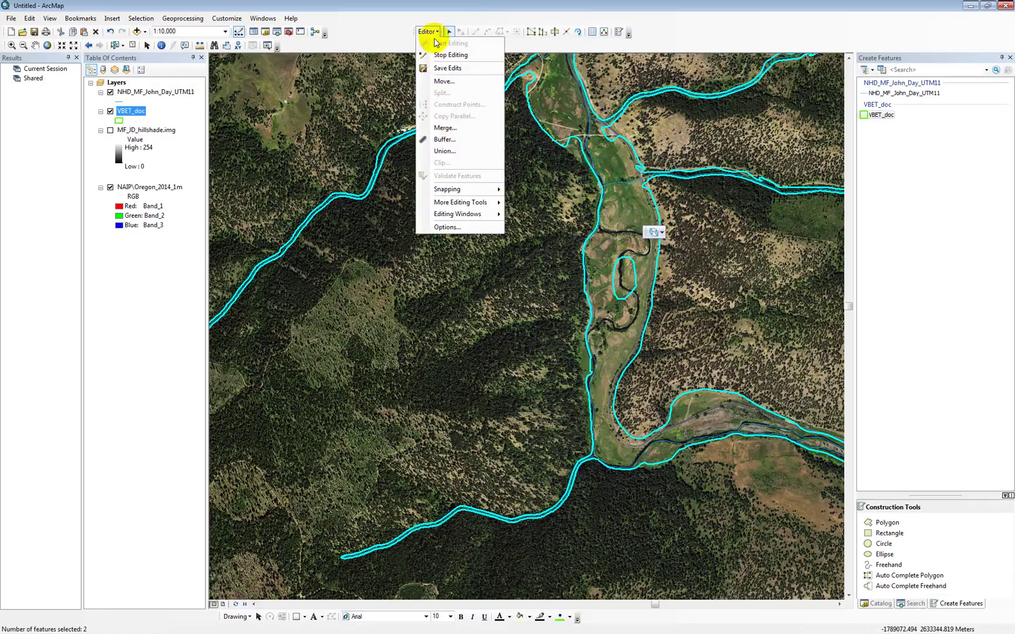
{"action": "left_click", "coordinate": [446, 128]}
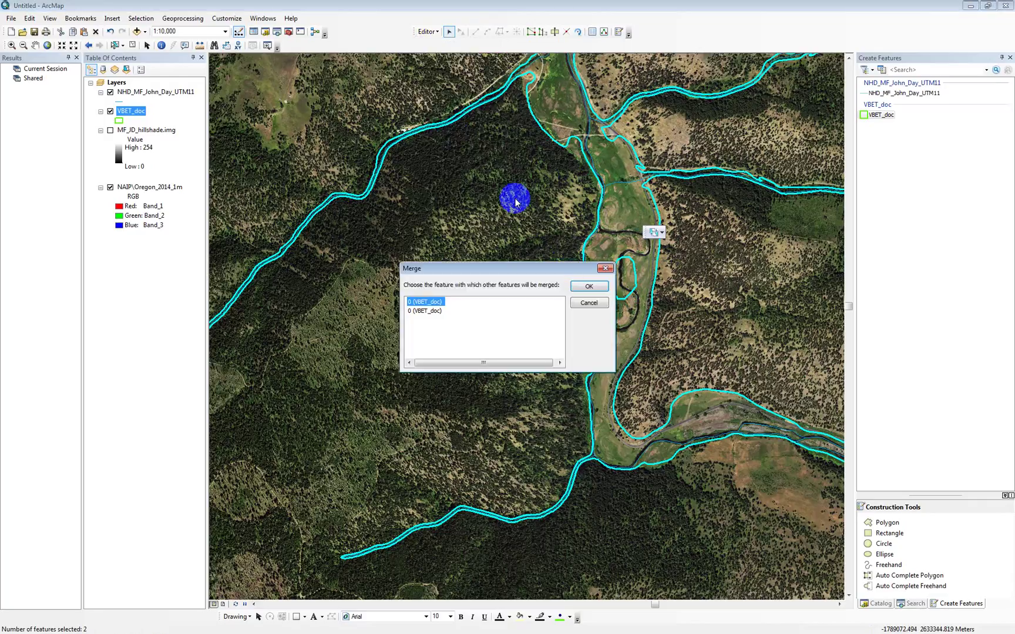
{"action": "left_click", "coordinate": [586, 286]}
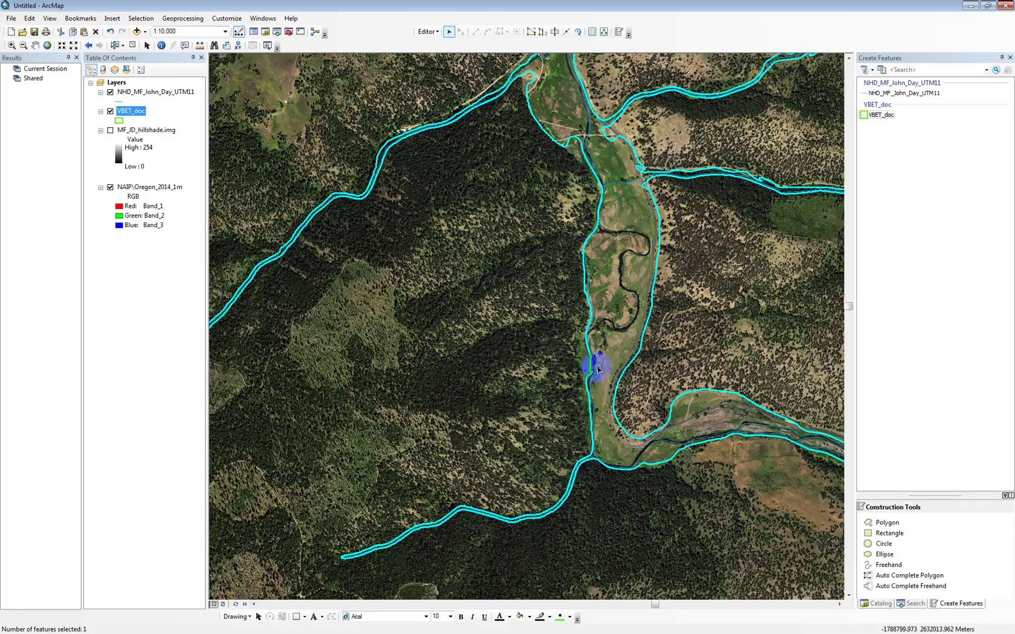
{"action": "left_click", "coordinate": [543, 32]}
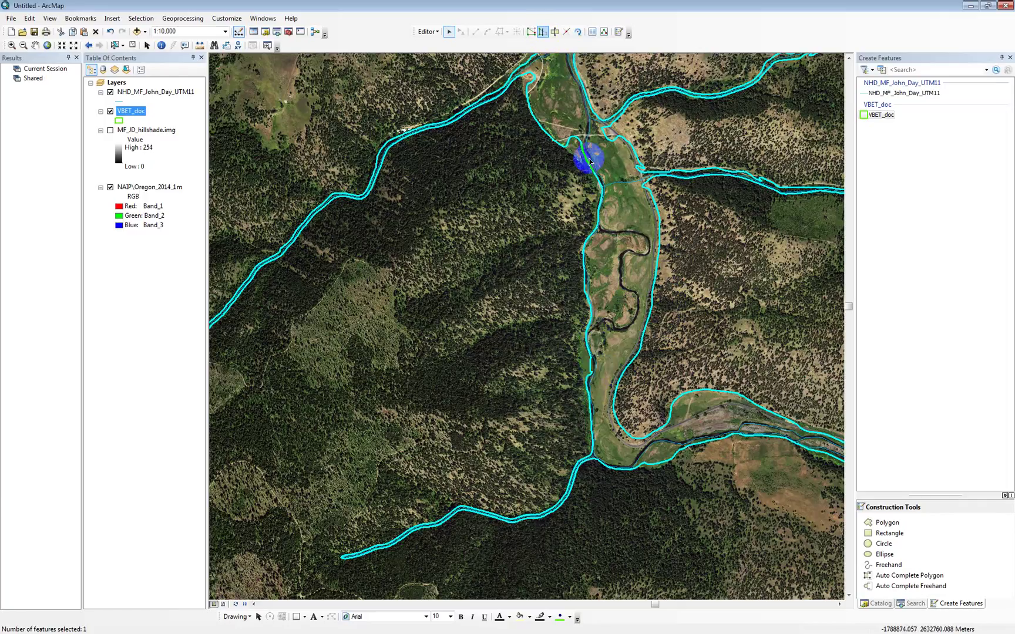
{"action": "left_click", "coordinate": [910, 575]}
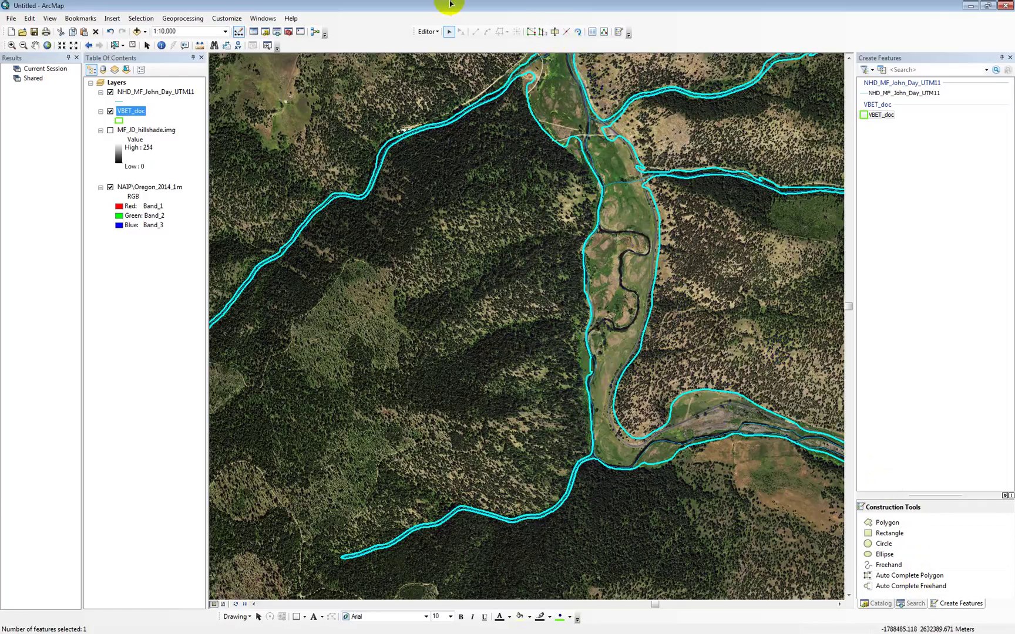
{"action": "left_click", "coordinate": [432, 33]}
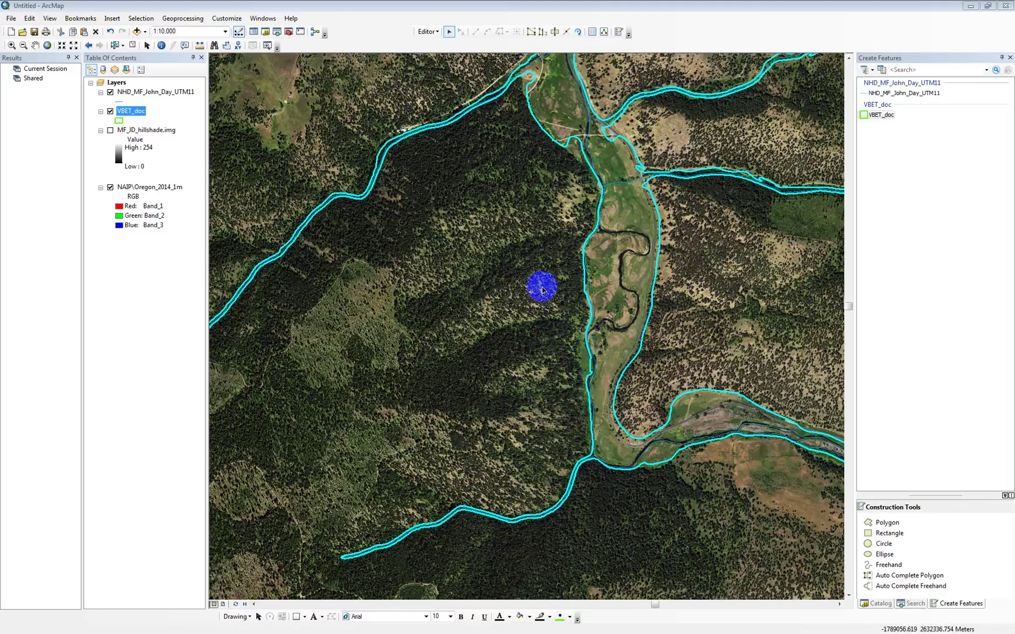
- Display the MF_JD_hillshade.img layer to compare the valley bottom polygon's edges with the terrain
{"action": "left_click", "coordinate": [111, 130]}
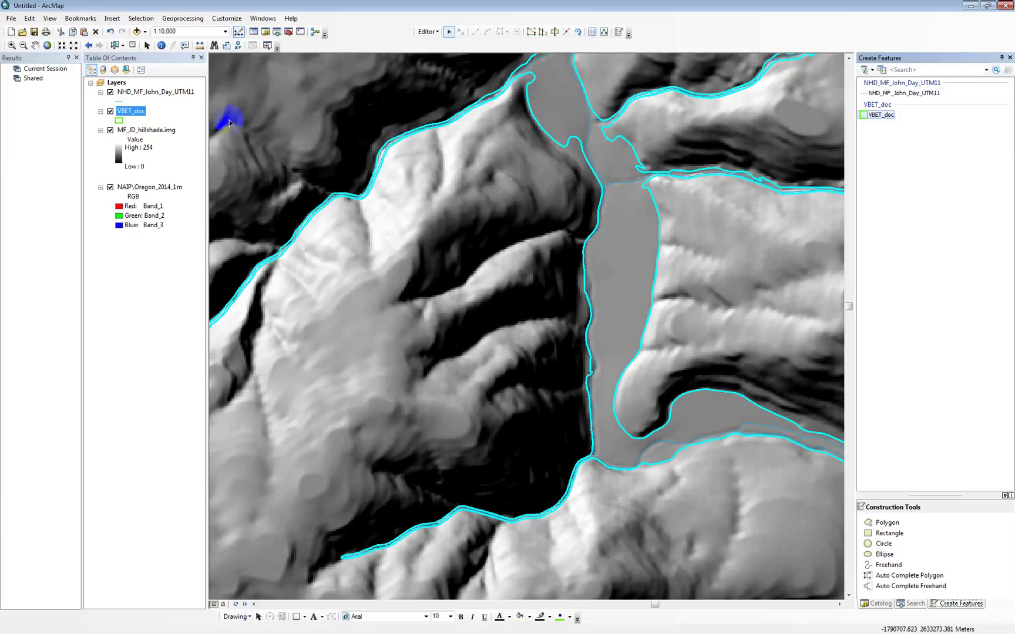
{"action": "left_click", "coordinate": [585, 235]}
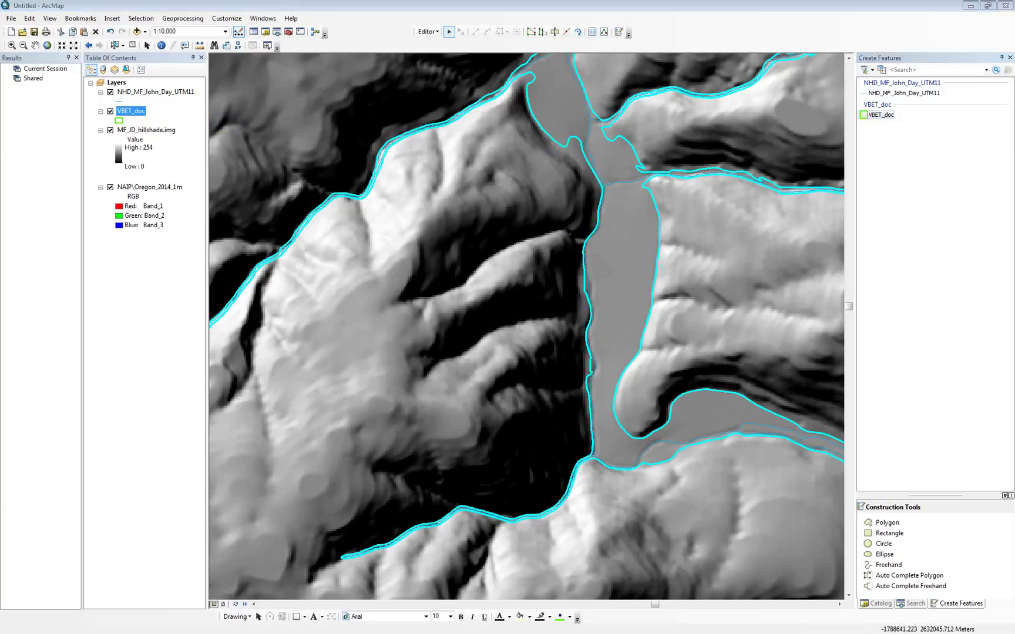
- Switch to Google Earth in a maximized window and zoom in on the river valley where the road crosses the stream
{"action": "left_click_drag", "start_coordinate": [1014, 38], "coordinate": [509, 54]}
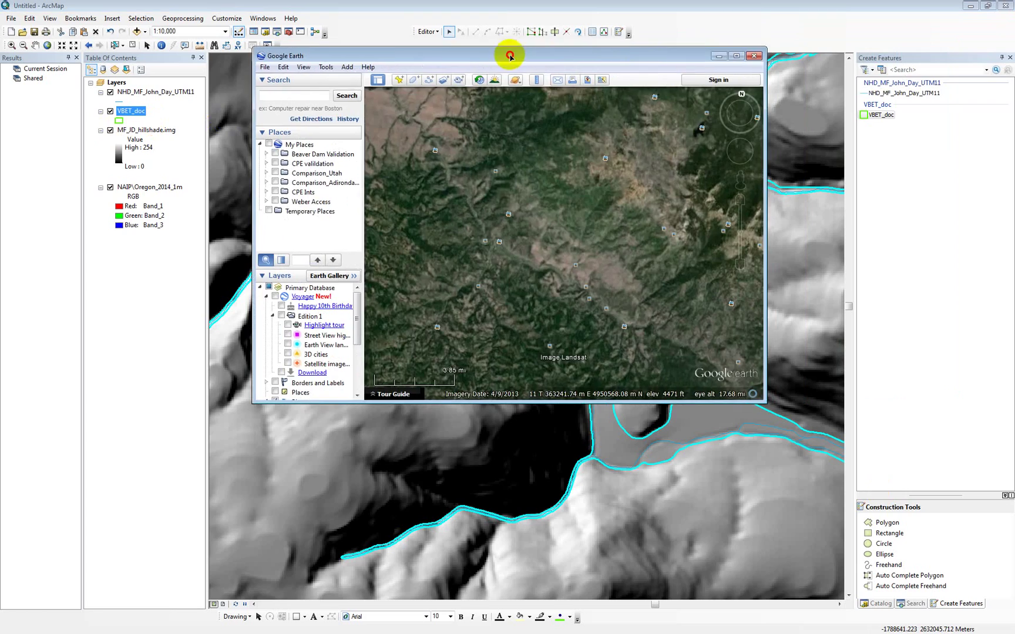
{"action": "left_click", "coordinate": [762, 52]}
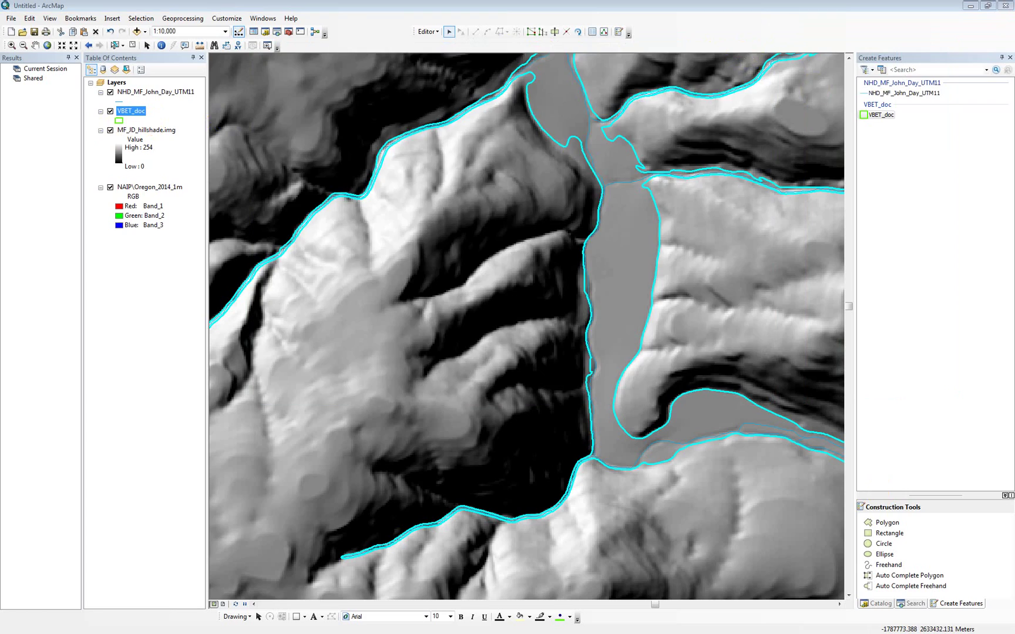
{"action": "left_click_drag", "start_coordinate": [1014, 41], "coordinate": [518, 42]}
{"action": "left_click", "coordinate": [741, 39]}
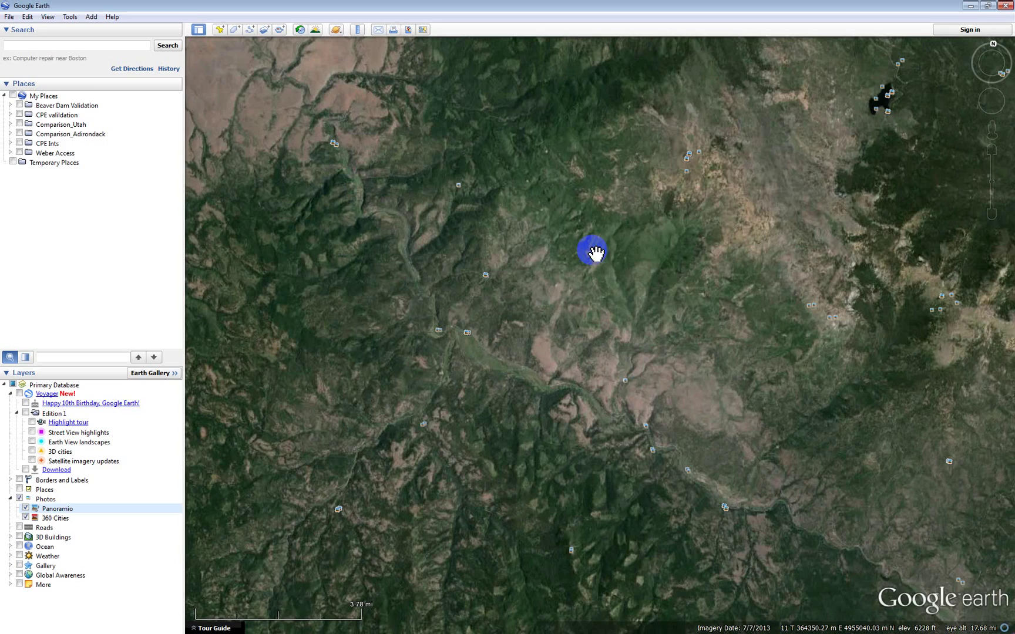
{"action": "left_click_drag", "start_coordinate": [671, 483], "coordinate": [602, 410]}
{"action": "scroll", "coordinate": [607, 407], "scroll_direction": "up", "scroll_amount": 1}
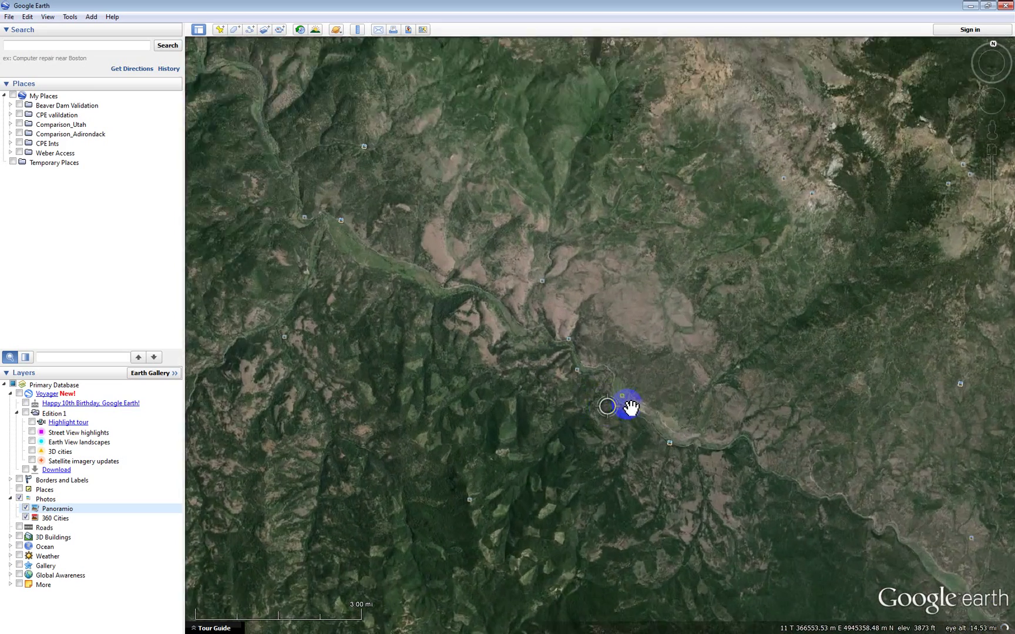
{"action": "scroll", "coordinate": [631, 407], "scroll_direction": "up", "scroll_amount": 6}
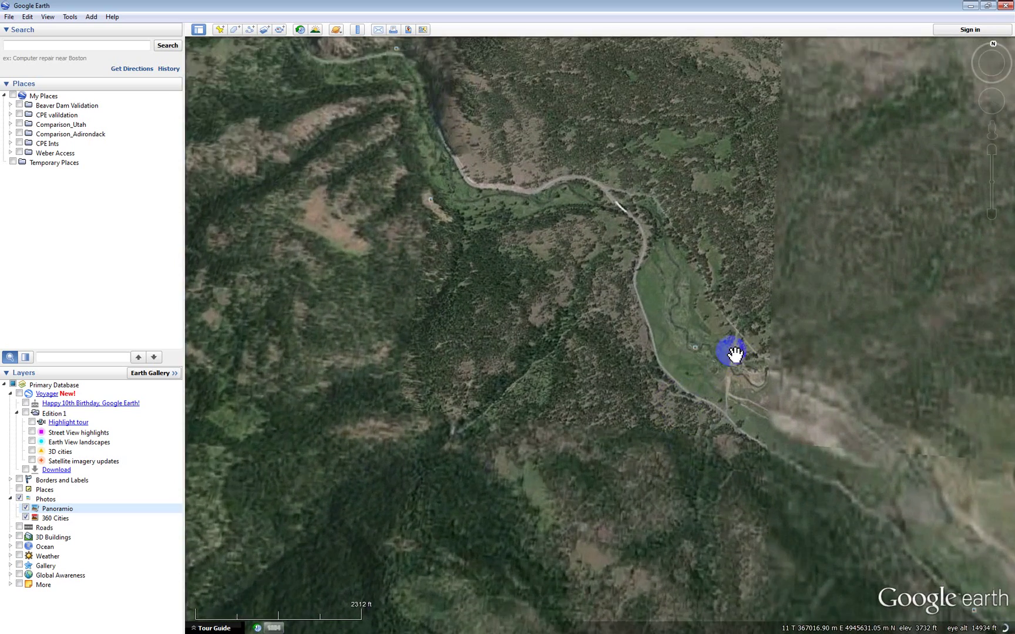
{"action": "left_click_drag", "start_coordinate": [734, 353], "coordinate": [655, 378]}
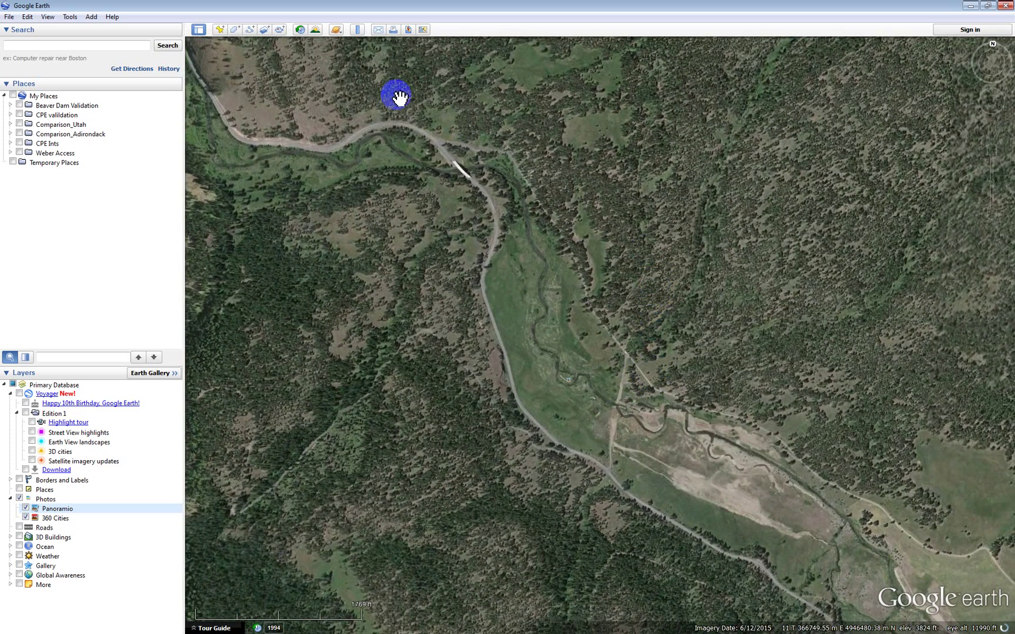
- Edit the terrain's elevation exaggeration in the Google Earth options and accept the settings
{"action": "left_click", "coordinate": [69, 16]}
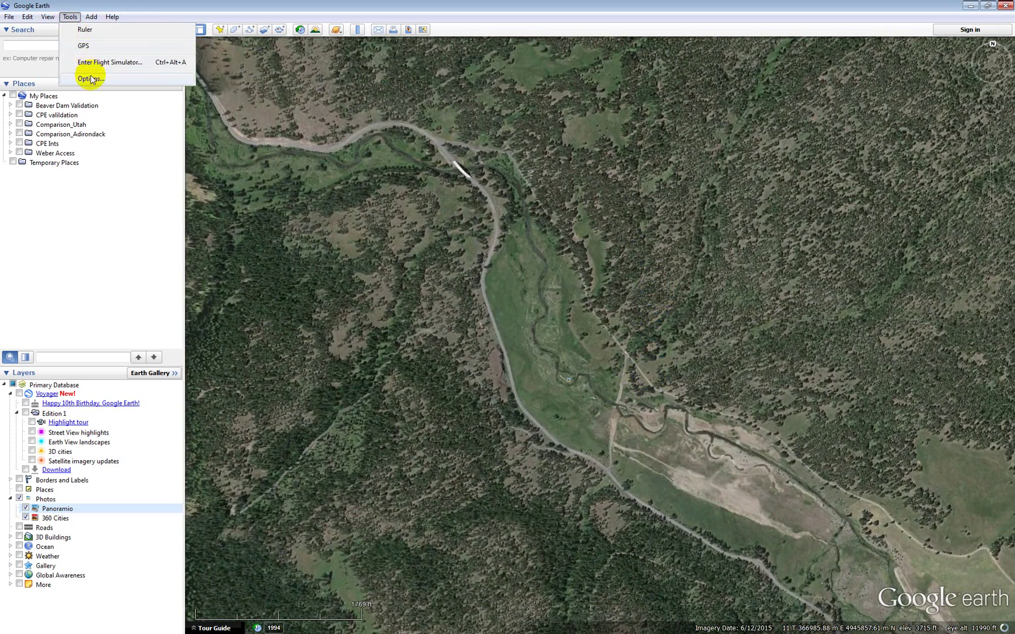
{"action": "left_click", "coordinate": [91, 79]}
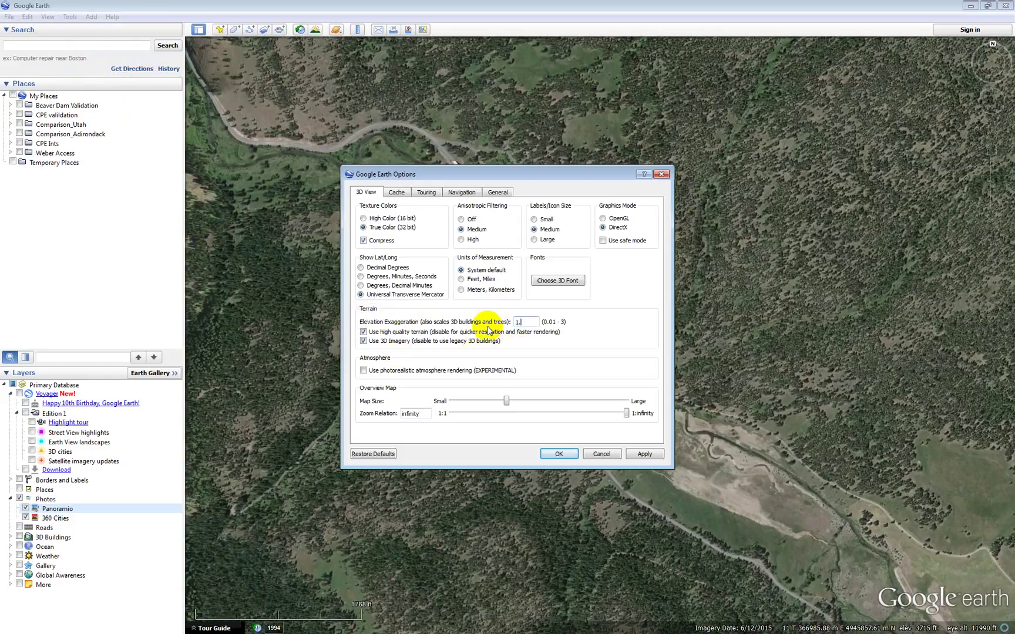
{"action": "left_click", "coordinate": [559, 454]}
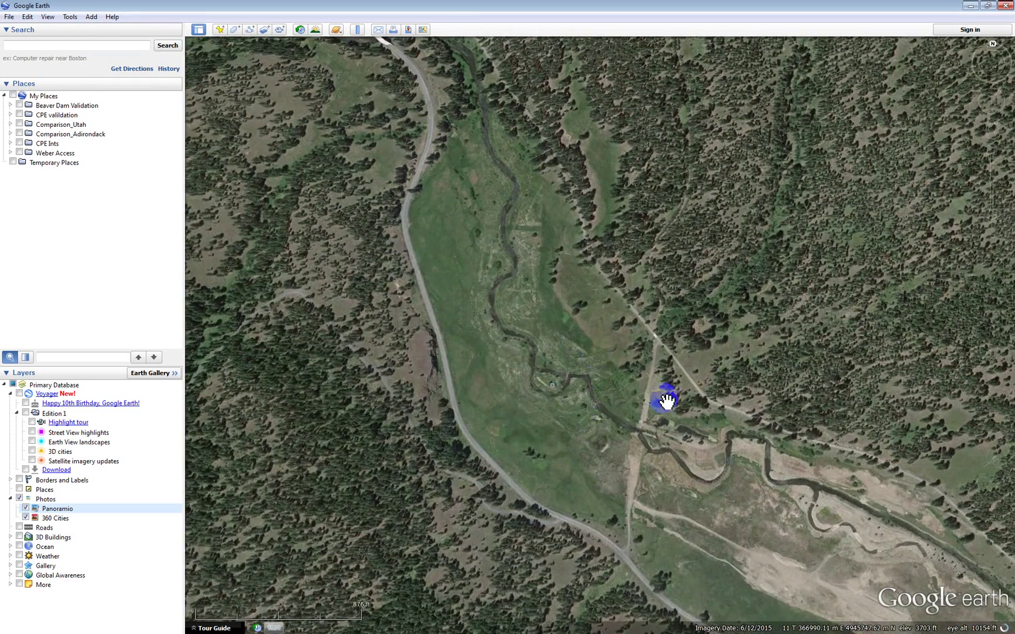
- Examine the valley bottom, hillslopes and road along the river in close-up and tilted 3D views
{"action": "left_click_drag", "start_coordinate": [666, 401], "coordinate": [569, 361]}
{"action": "scroll", "coordinate": [528, 362], "scroll_direction": "up", "scroll_amount": 2}
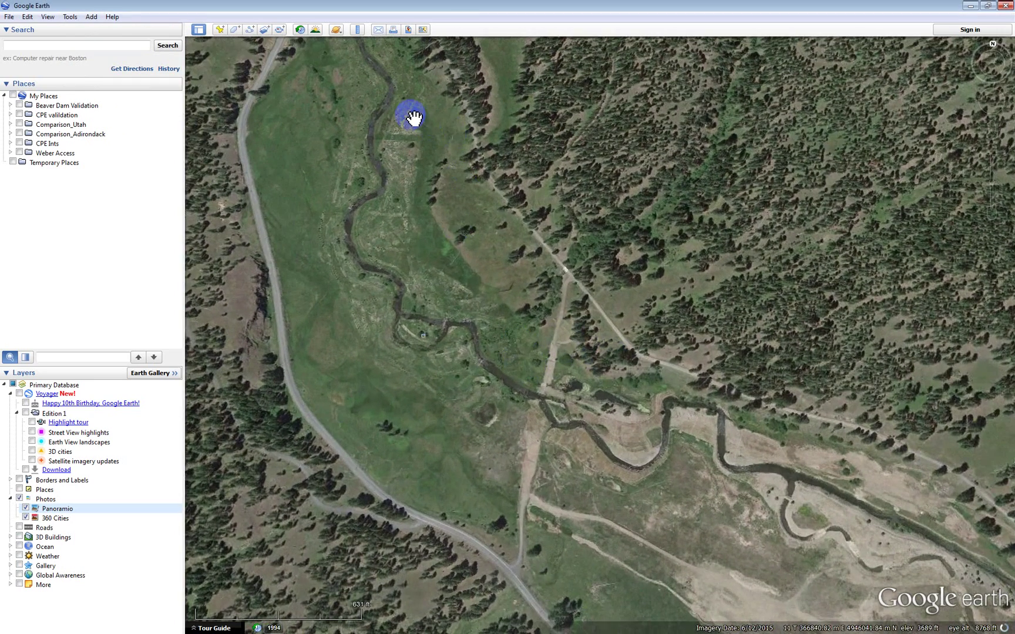
{"action": "scroll", "coordinate": [411, 115], "scroll_direction": "up", "scroll_amount": 1}
{"action": "left_click_drag", "start_coordinate": [409, 107], "coordinate": [383, 310]}
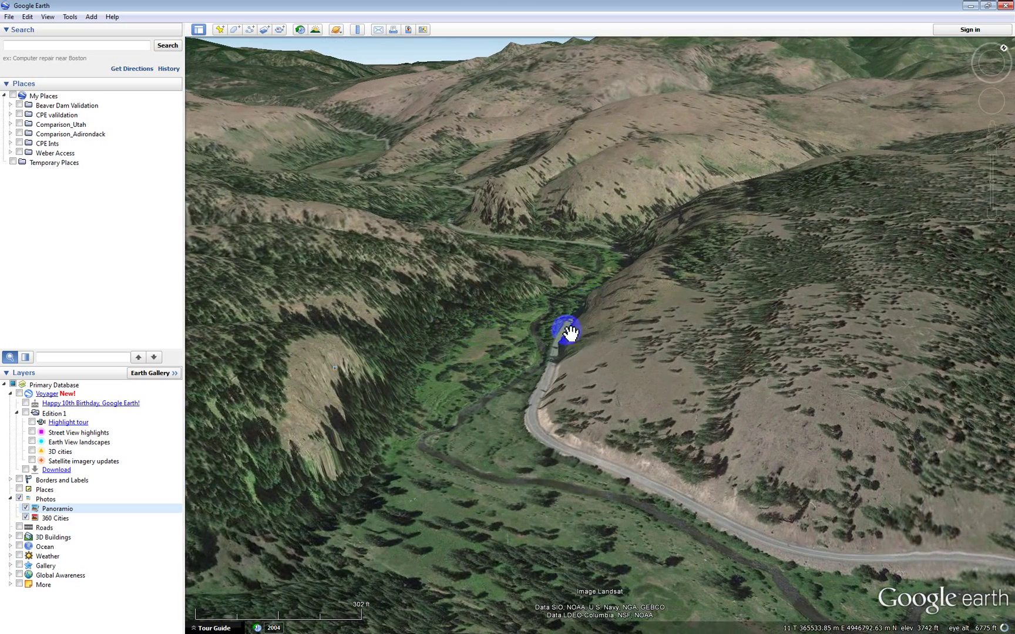
{"action": "left_click_drag", "start_coordinate": [490, 405], "coordinate": [504, 350]}
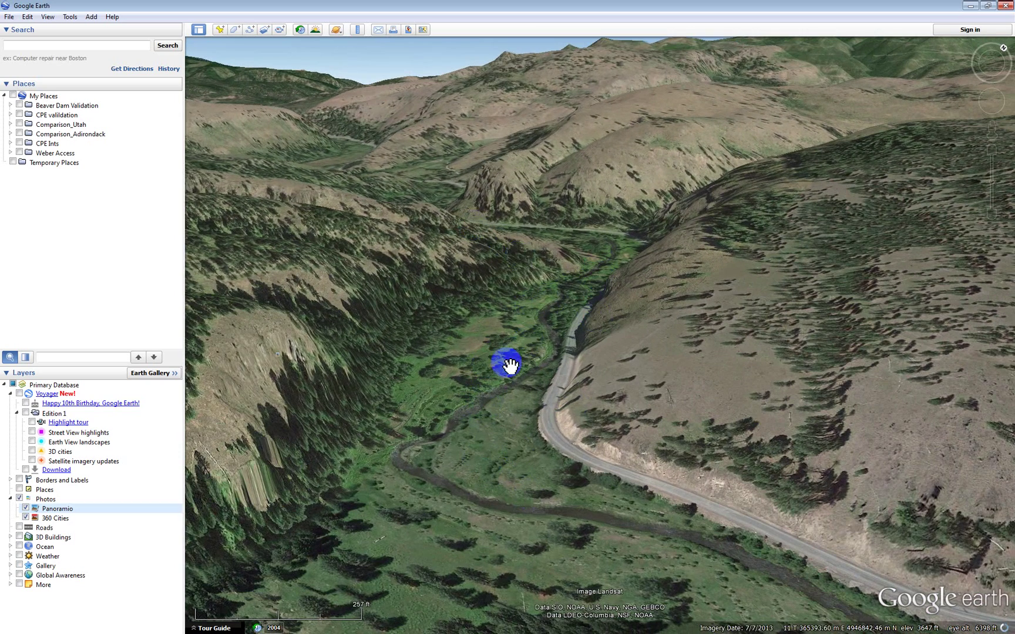
{"action": "left_click_drag", "start_coordinate": [510, 365], "coordinate": [578, 306]}
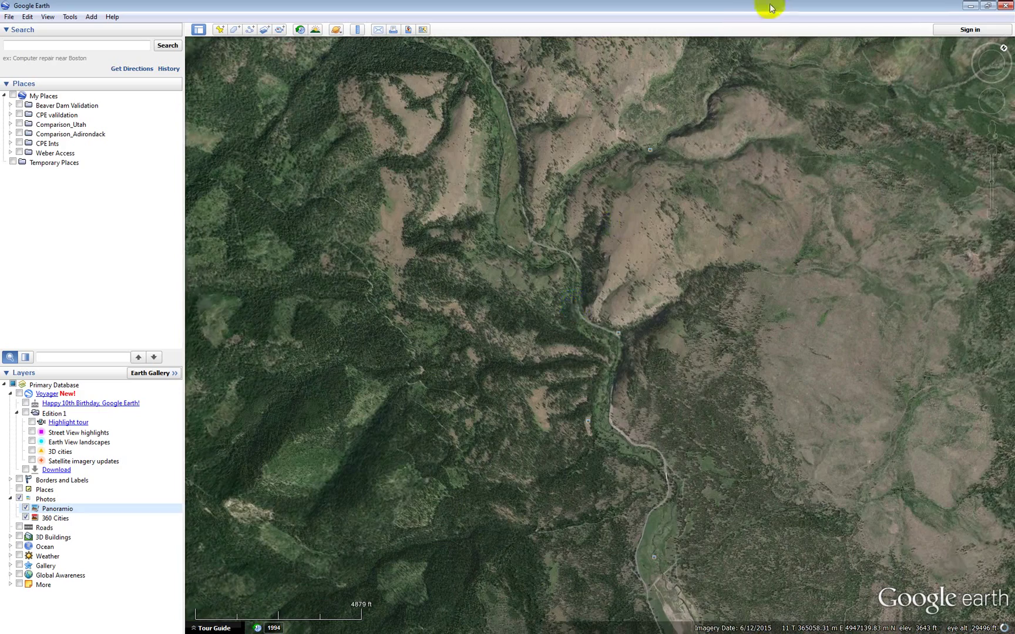